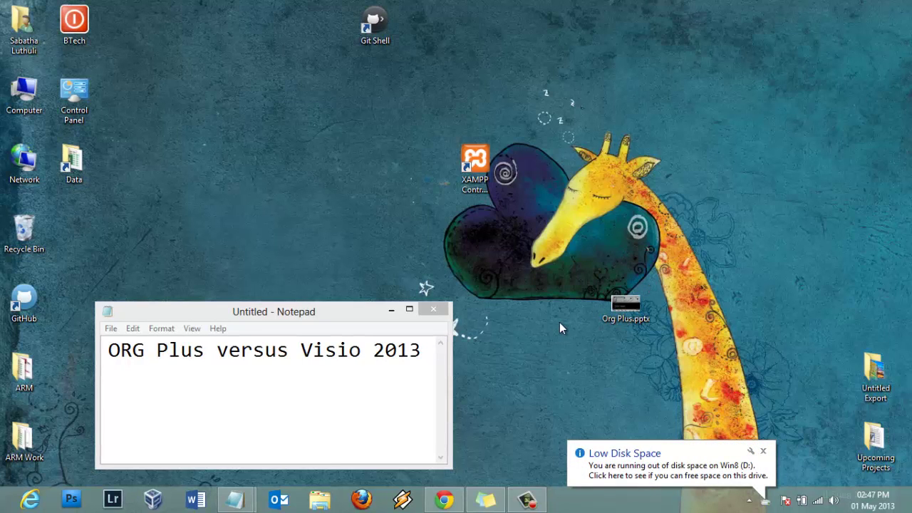
Open the Employee Details.xlsx workbook from the Data folder shortcut on the desktop.
left_click(391, 309)
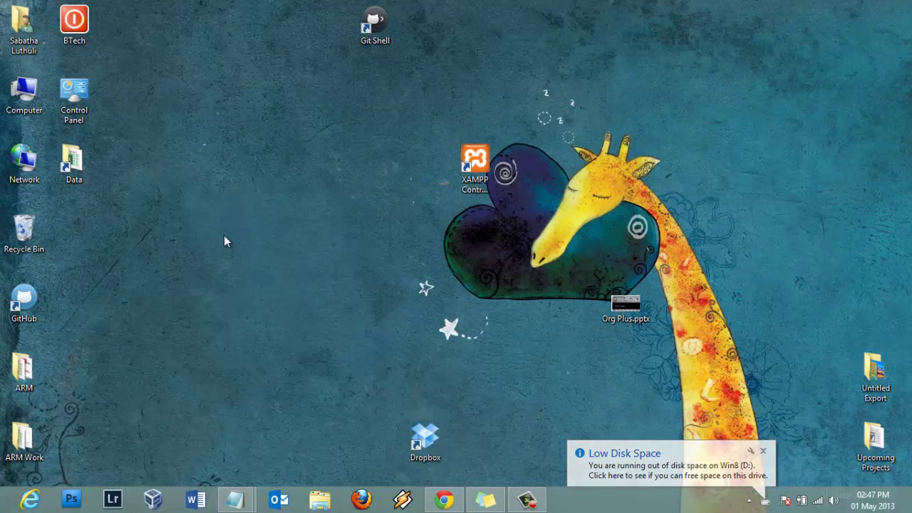
double_click(74, 165)
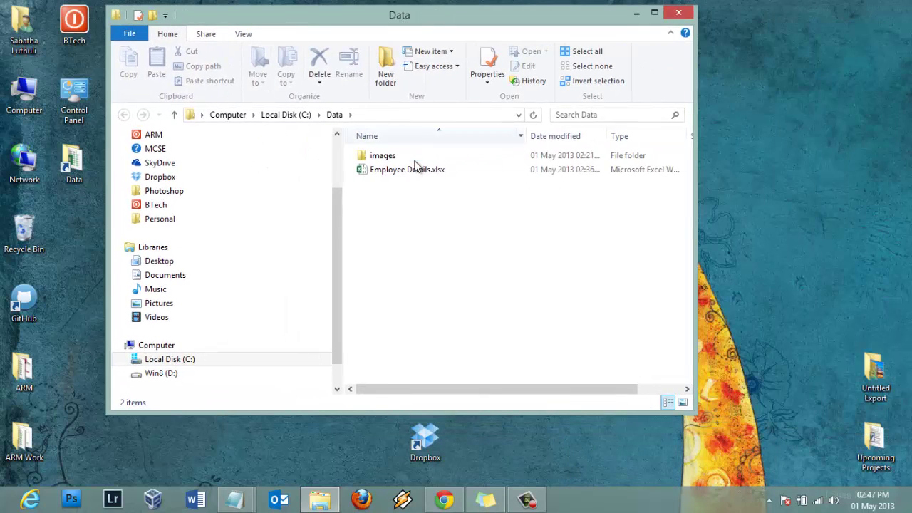
double_click(419, 168)
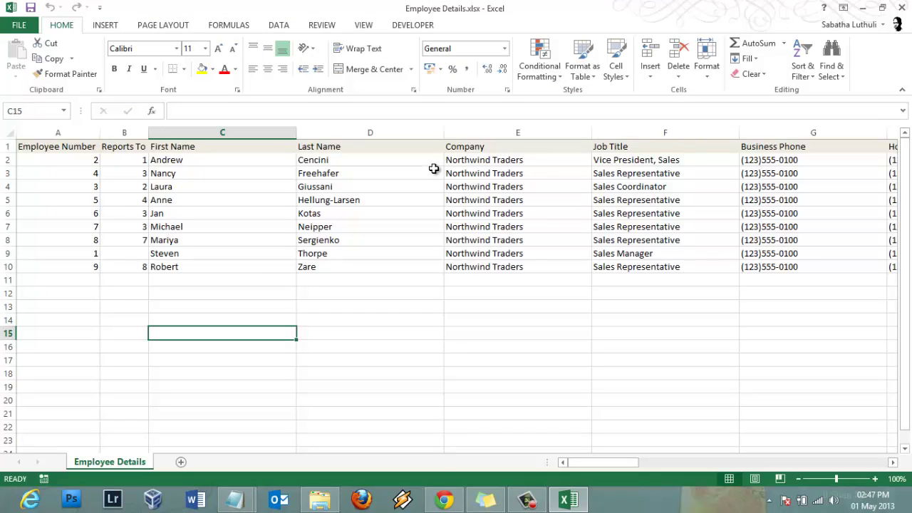
Examine the employee table's columns, especially the Employee Number and Reports To values in A2:B10.
left_click_drag(617, 464, 510, 428)
left_click(511, 427)
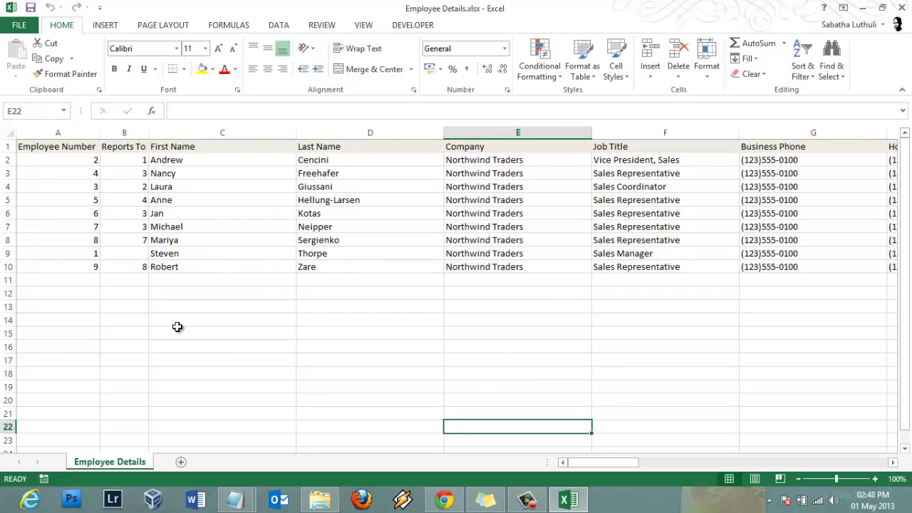
left_click_drag(146, 268, 76, 160)
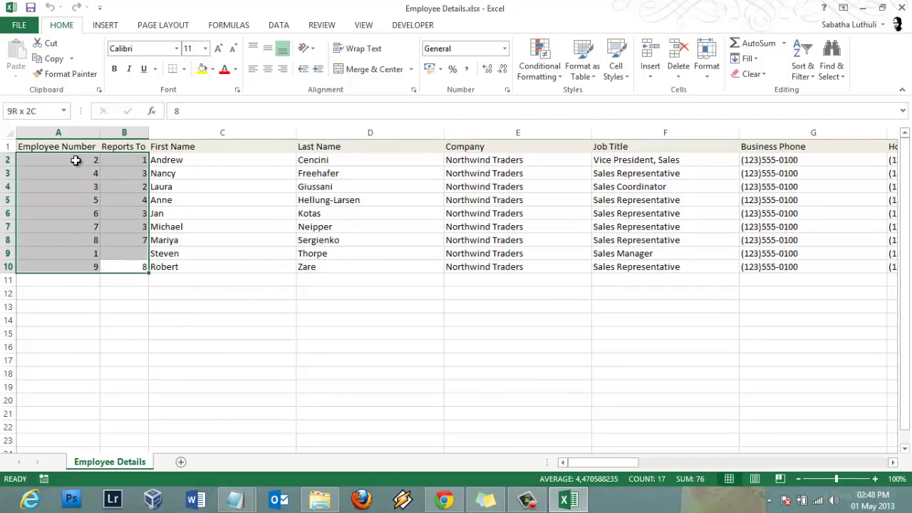
left_click(197, 300)
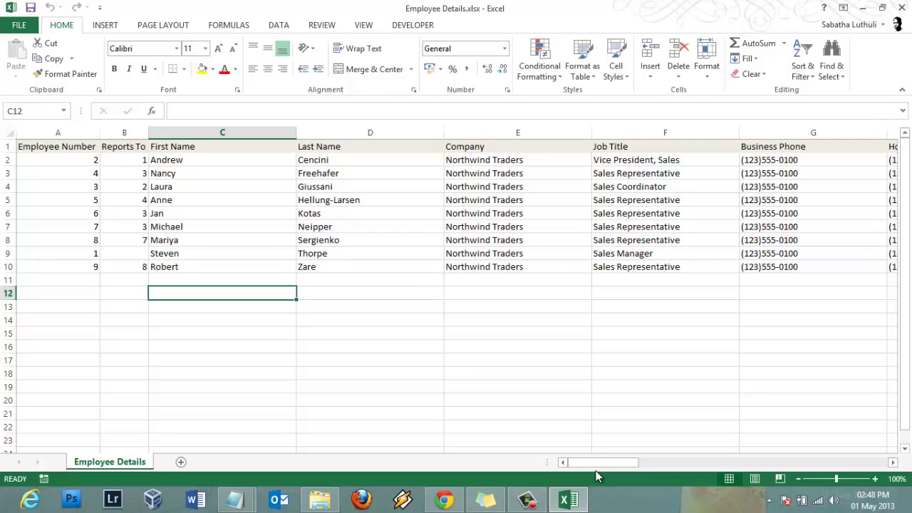
left_click_drag(596, 465, 466, 464)
left_click(78, 148)
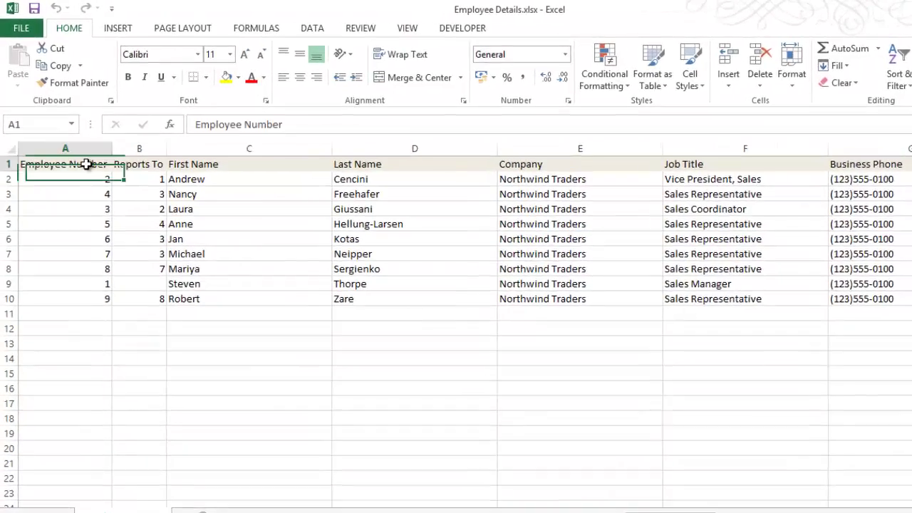
left_click_drag(75, 157, 74, 236)
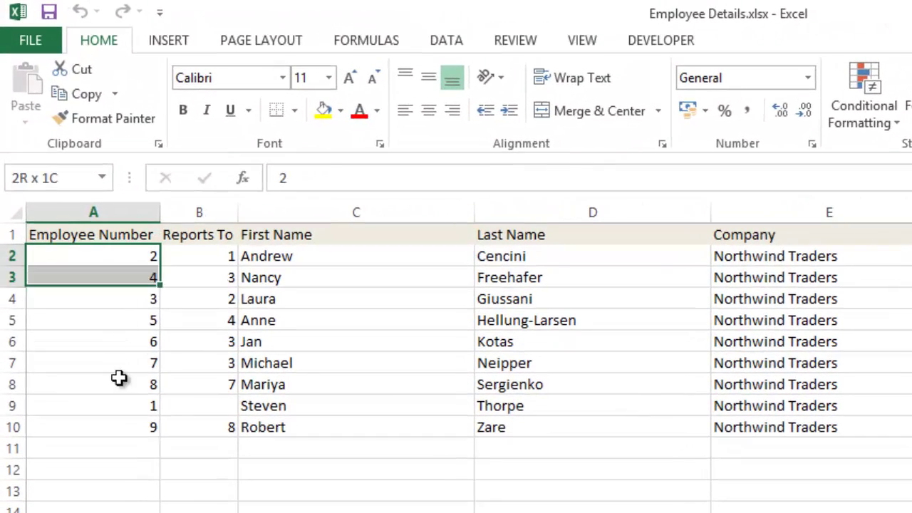
left_click_drag(118, 378, 118, 425)
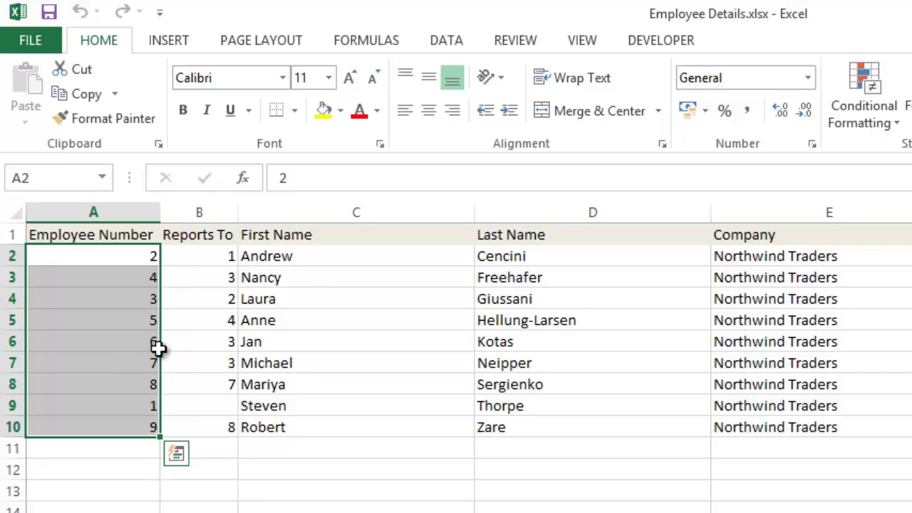
left_click(309, 292)
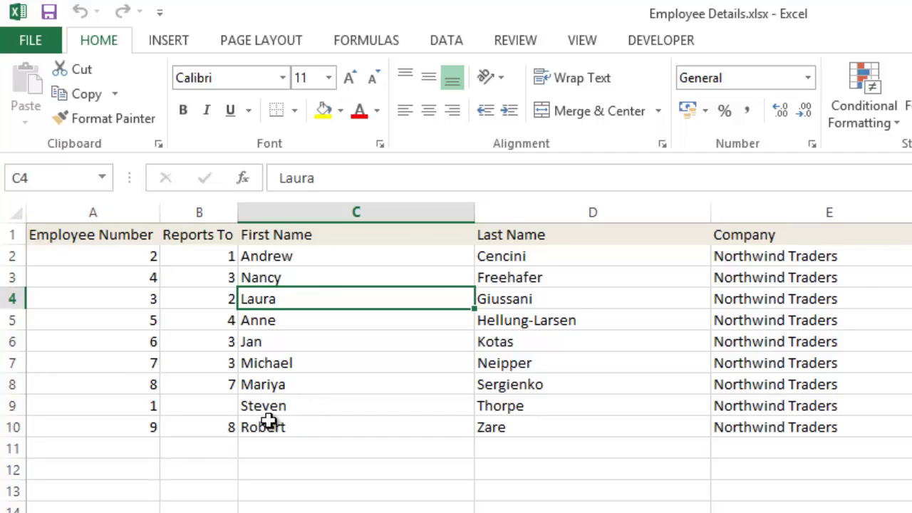
Clear all Employee Number and Reports To values in the range A2:B10.
left_click_drag(223, 431, 136, 261)
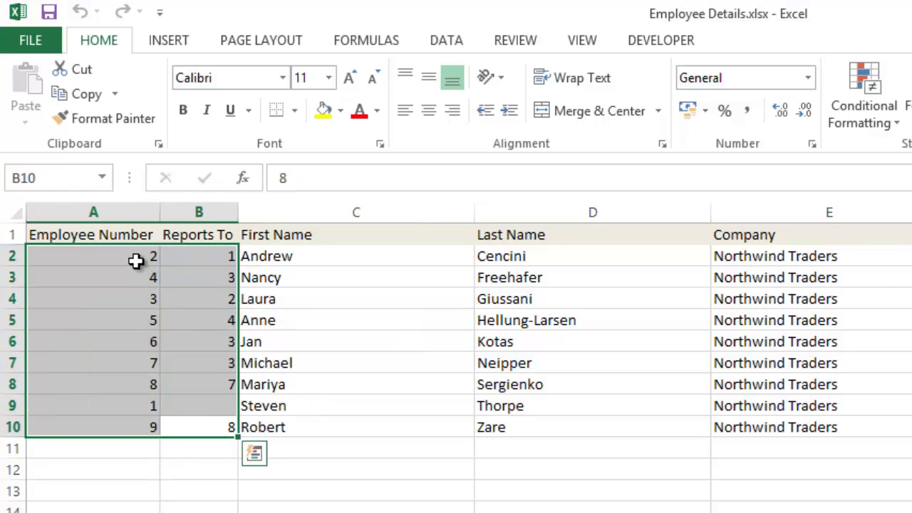
key("Delete")
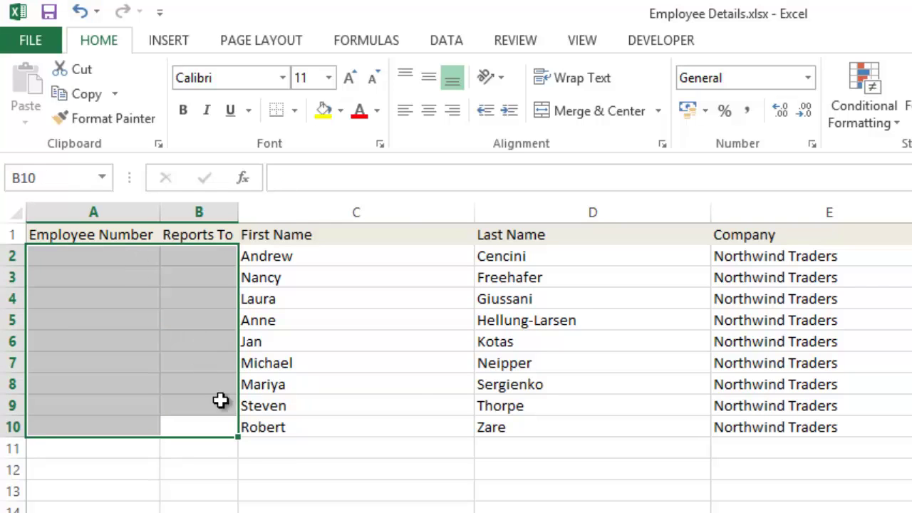
left_click(275, 447)
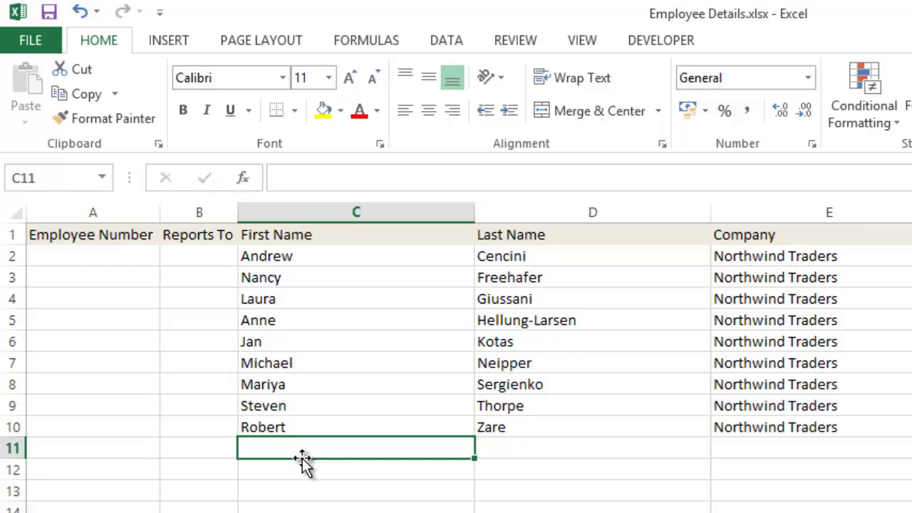
left_click(292, 486)
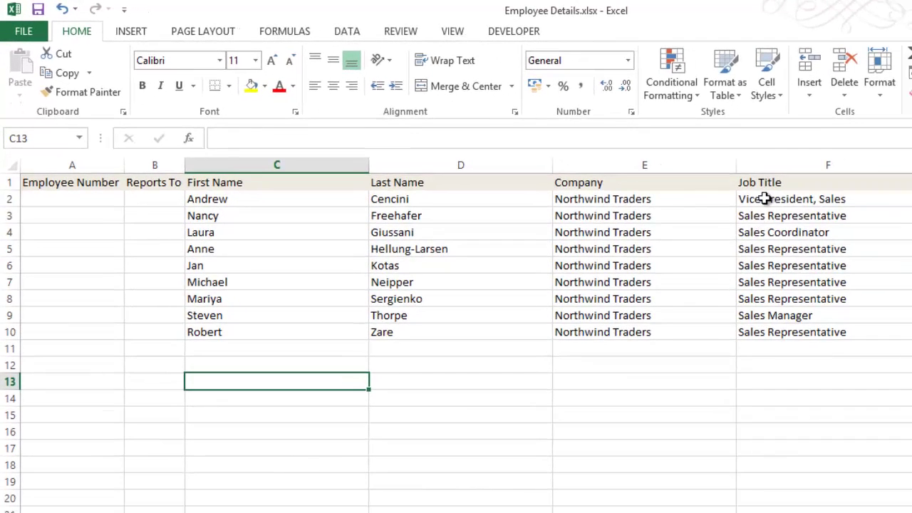
Find the Sales Manager in the Job Title column and enter 1 as that row's employee number in A9.
left_click_drag(763, 203, 769, 318)
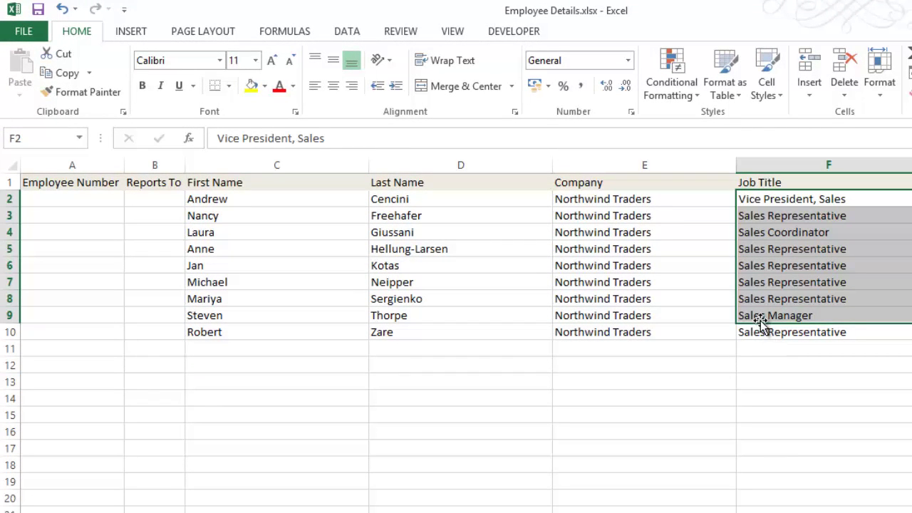
left_click(761, 318)
left_click(74, 317)
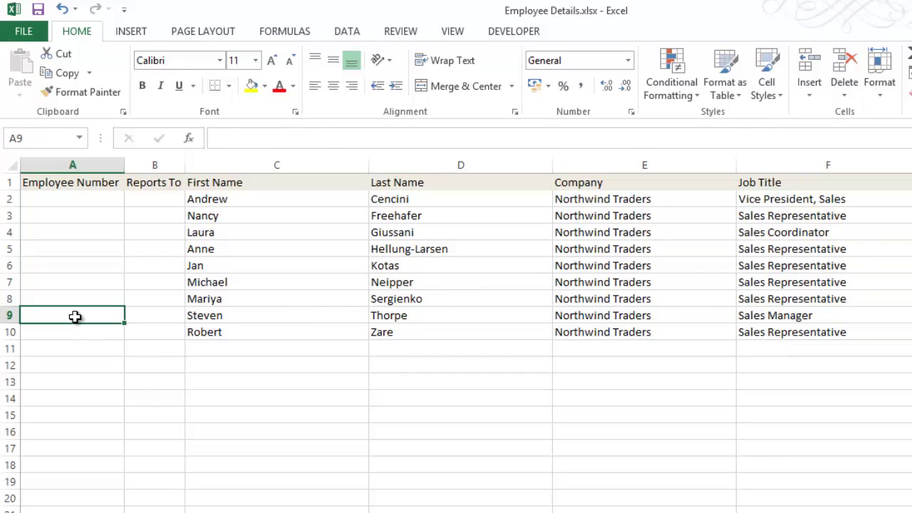
type("1")
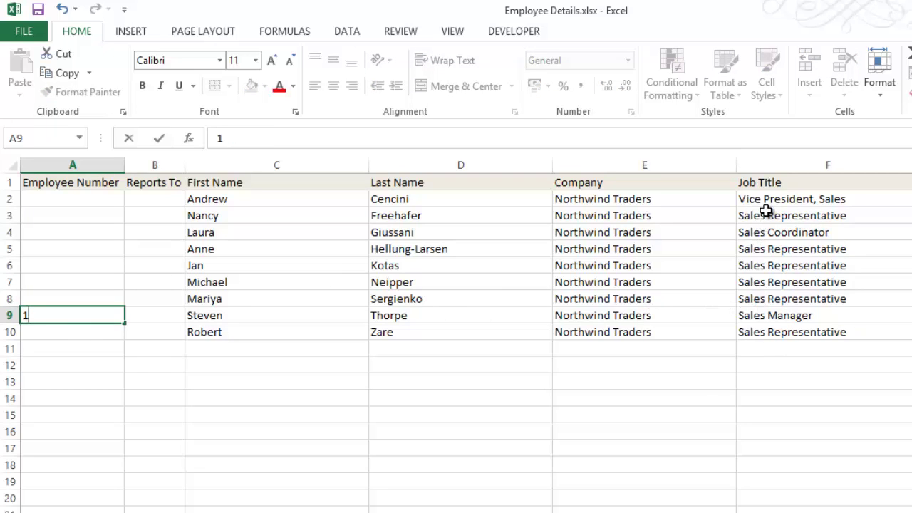
Enter 2 as the employee number of the Vice President, Sales in A2.
key("Up")
key("Up")
key("Up")
key("Up")
key("Up")
key("Up")
key("Up")
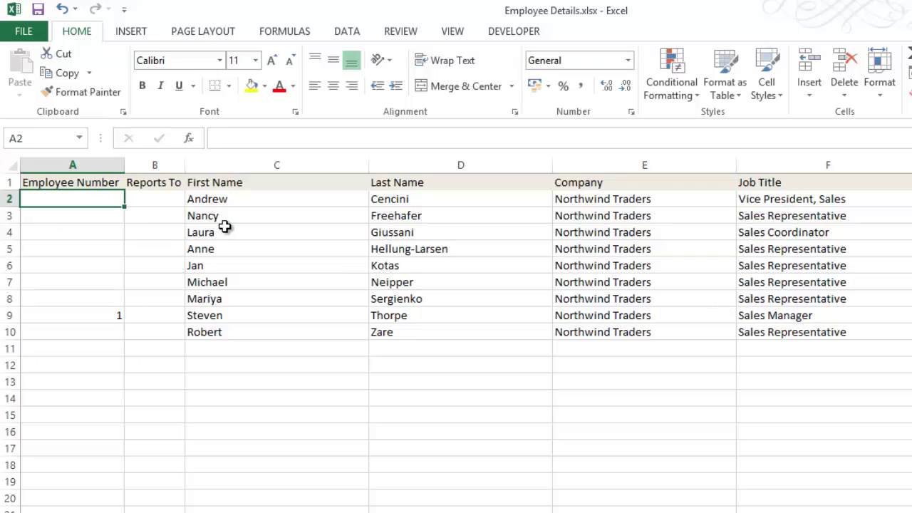
type("2")
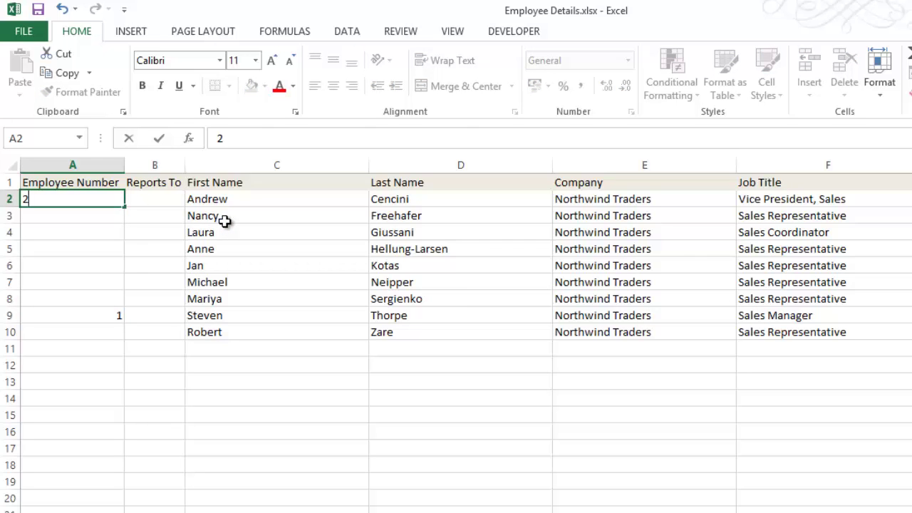
Enter employee number 4 in A3 and employee number 3 for the Sales Coordinator in A4.
left_click(88, 219)
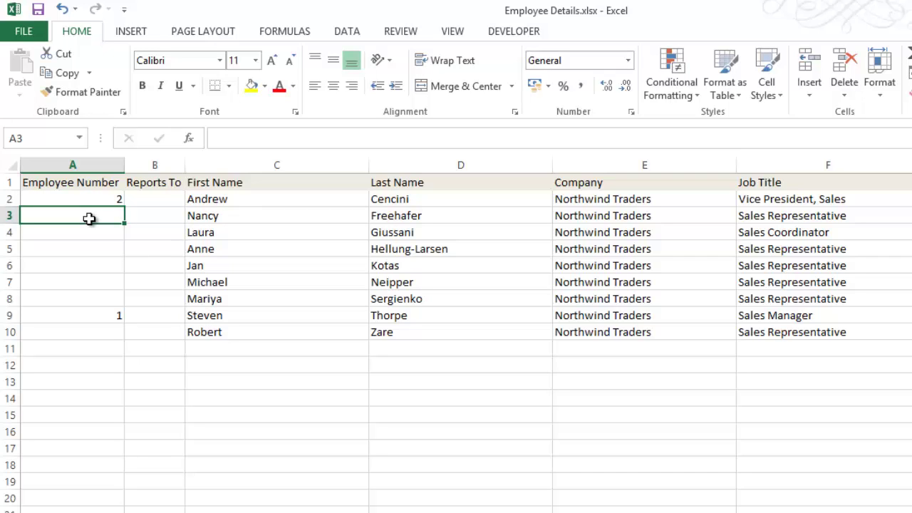
type("3")
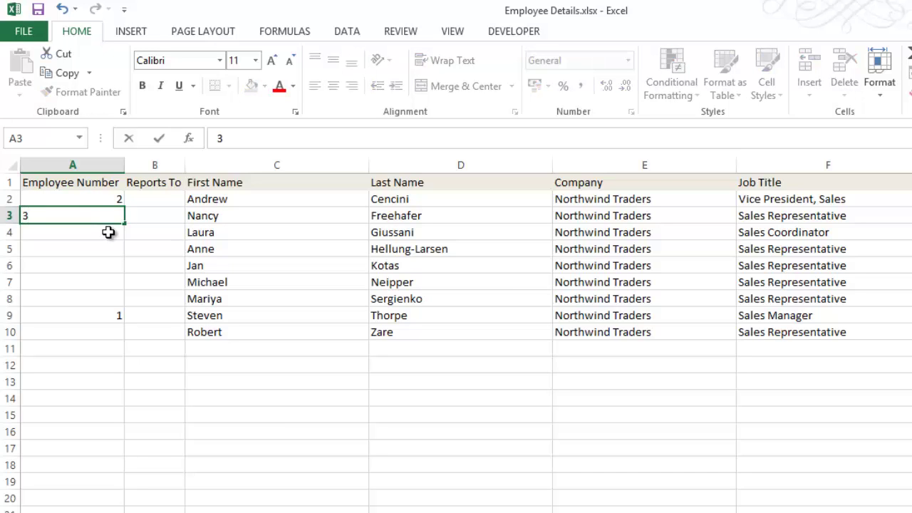
key("BackSpace")
type("4")
left_click(104, 235)
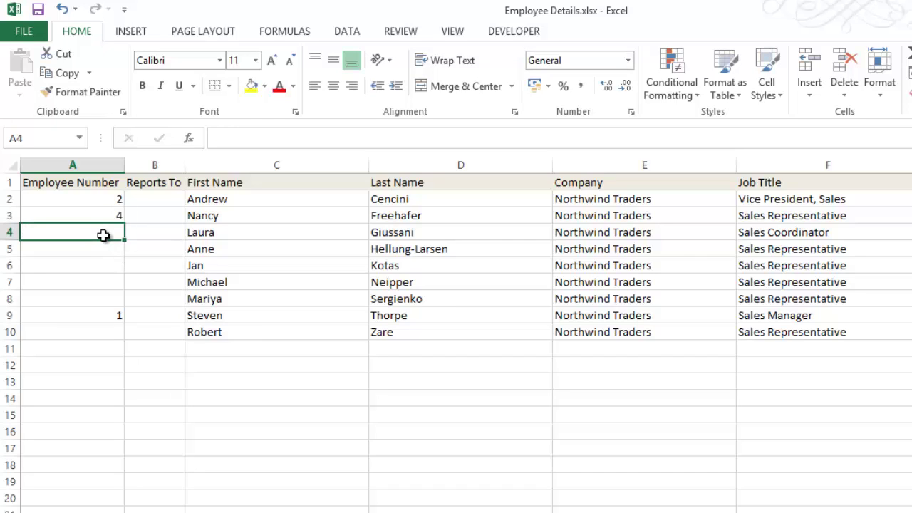
type("3")
Number the sales representatives in A5 through A8 as 5, 6, 7 and 8.
left_click(119, 252)
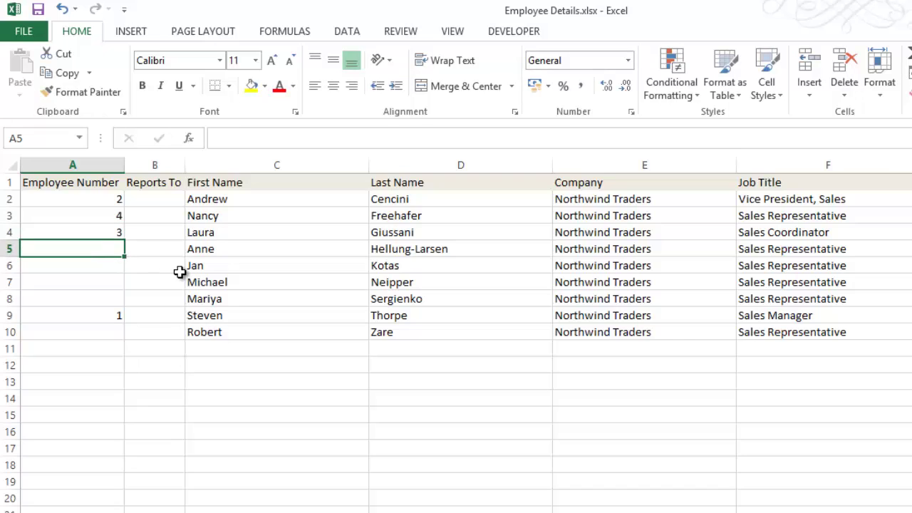
type("5")
left_click(103, 265)
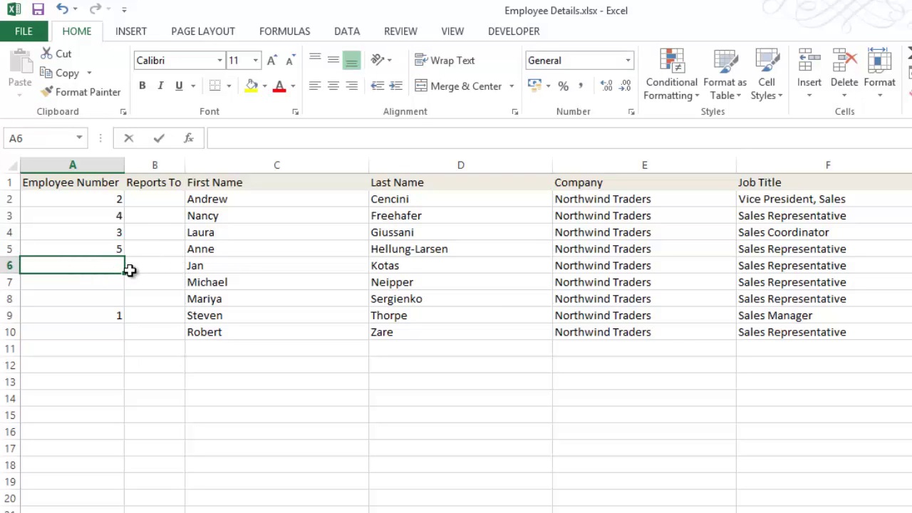
type("6")
left_click(102, 284)
type("7")
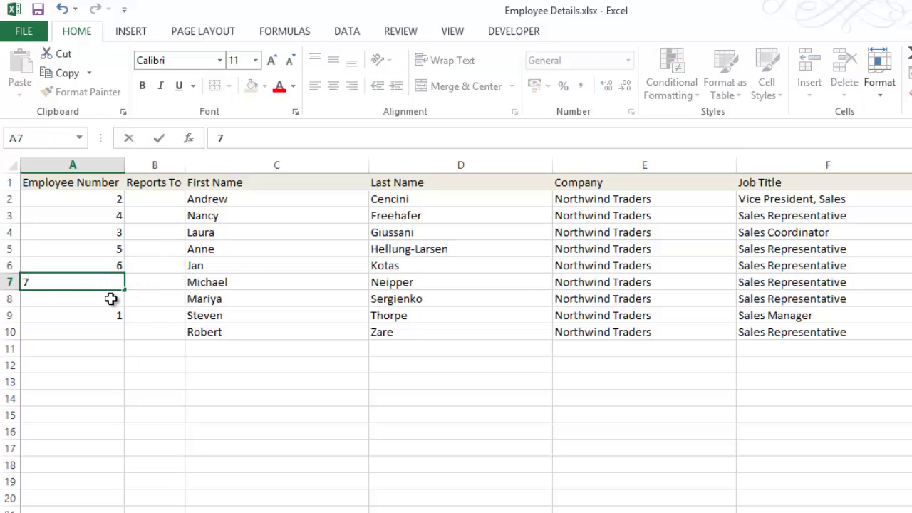
left_click(112, 299)
type("8")
left_click(186, 397)
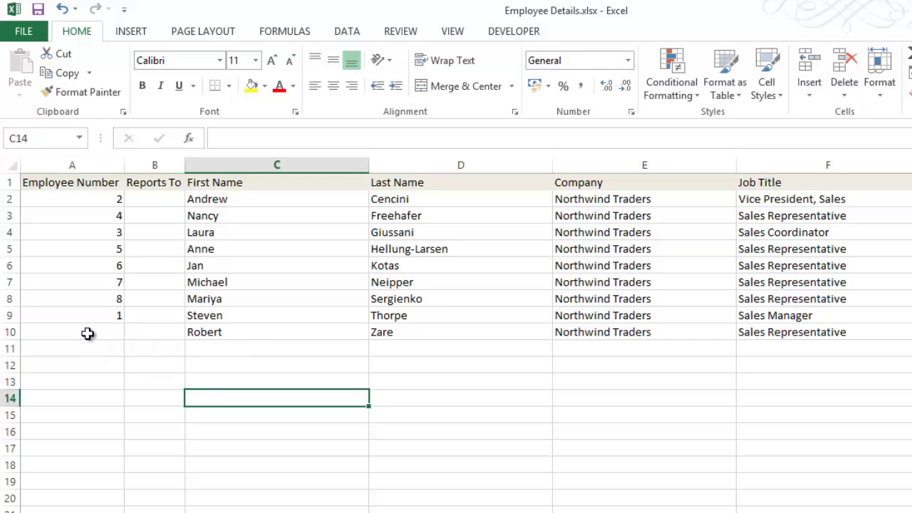
Examine the Employee Number and Reports To columns that define the reporting hierarchy.
left_click_drag(94, 316, 96, 203)
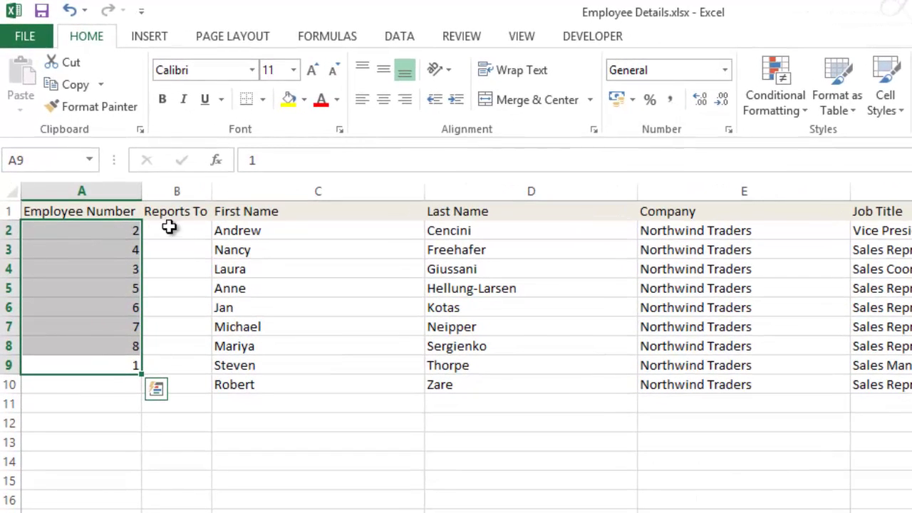
left_click(183, 206)
left_click(188, 188)
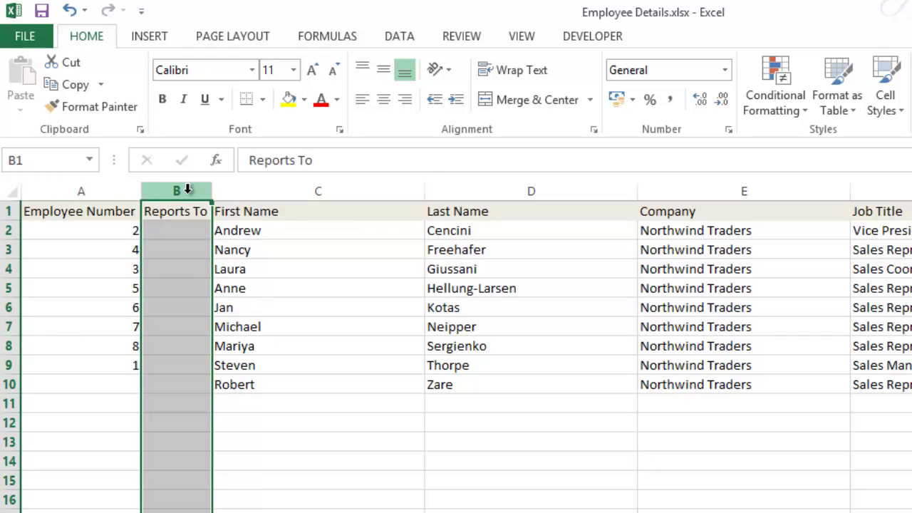
left_click(173, 229)
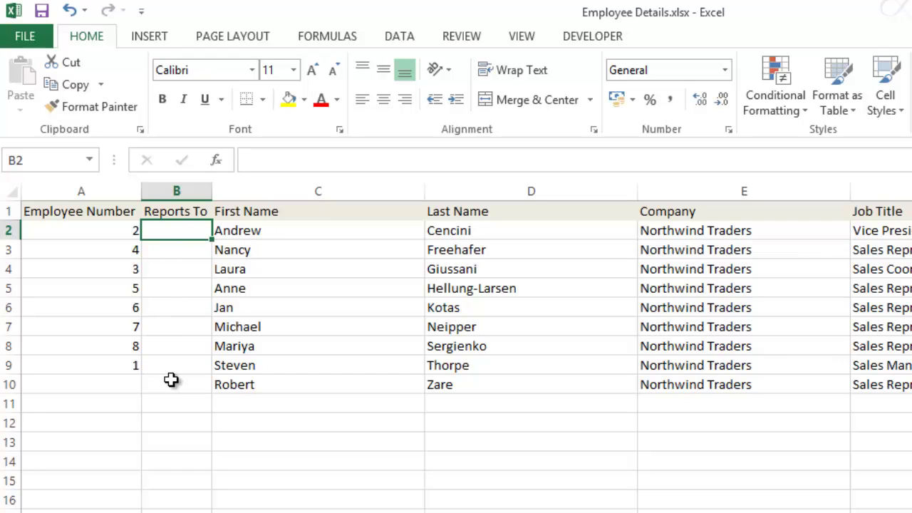
left_click(173, 211)
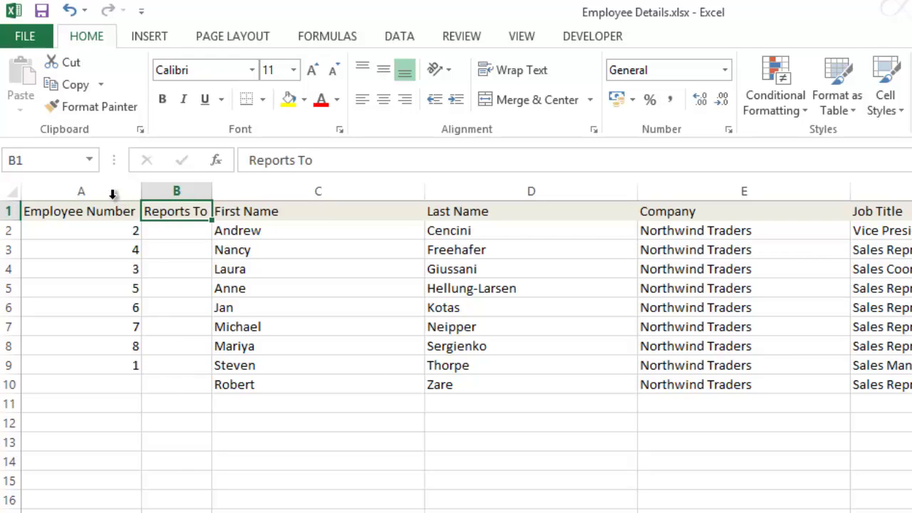
left_click_drag(112, 193, 174, 423)
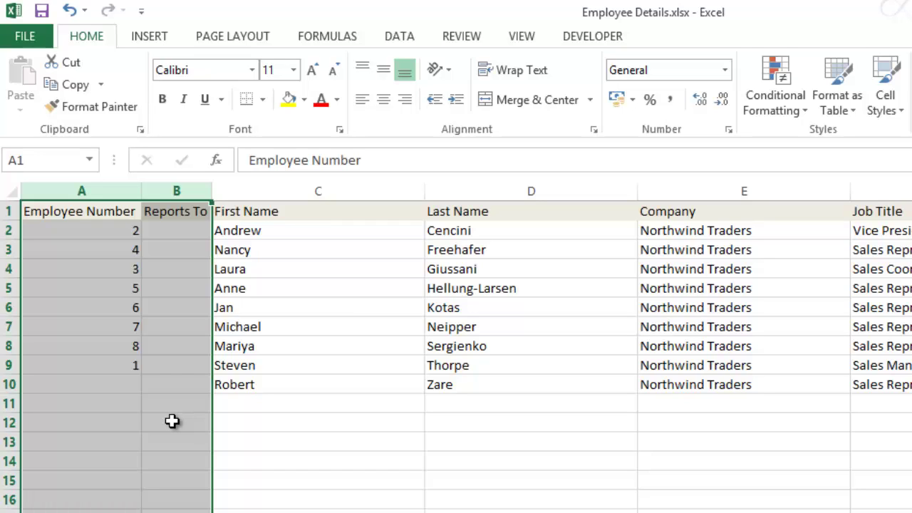
Enter 10 as the last employee's number in A10 and save the workbook.
left_click(172, 421)
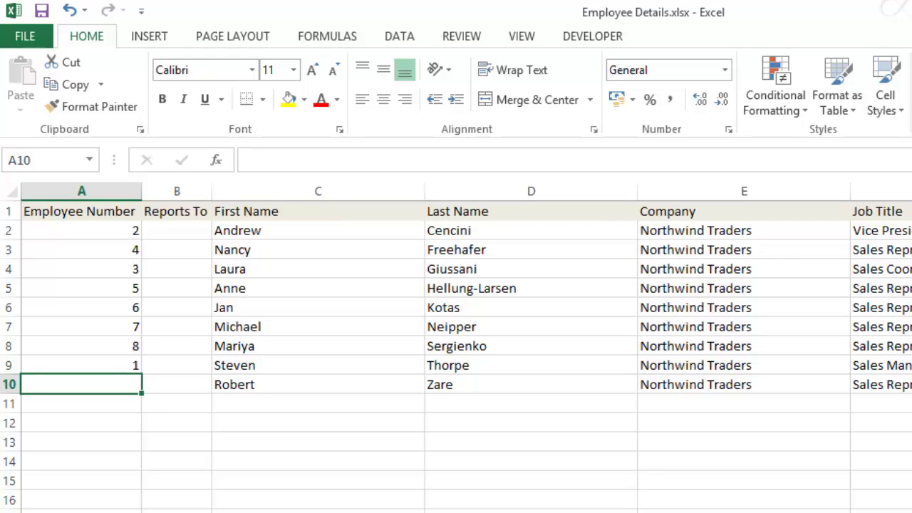
type("10")
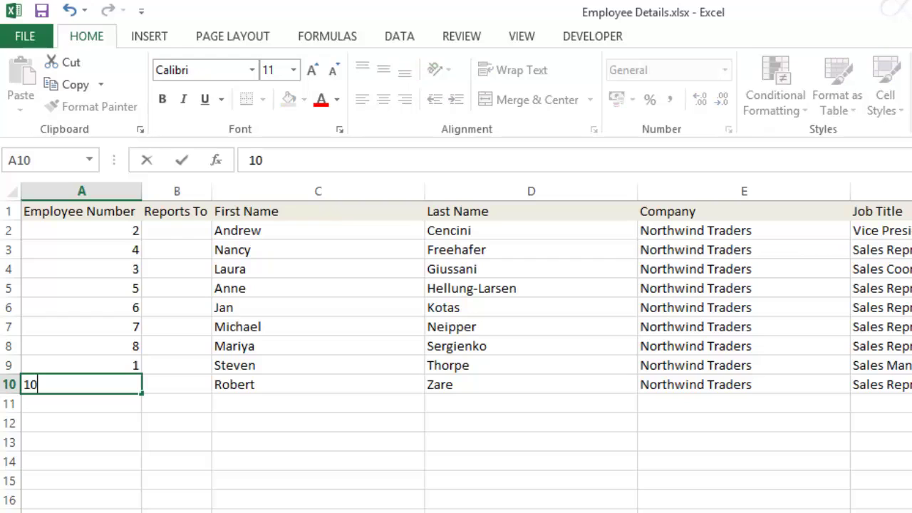
left_click(308, 478)
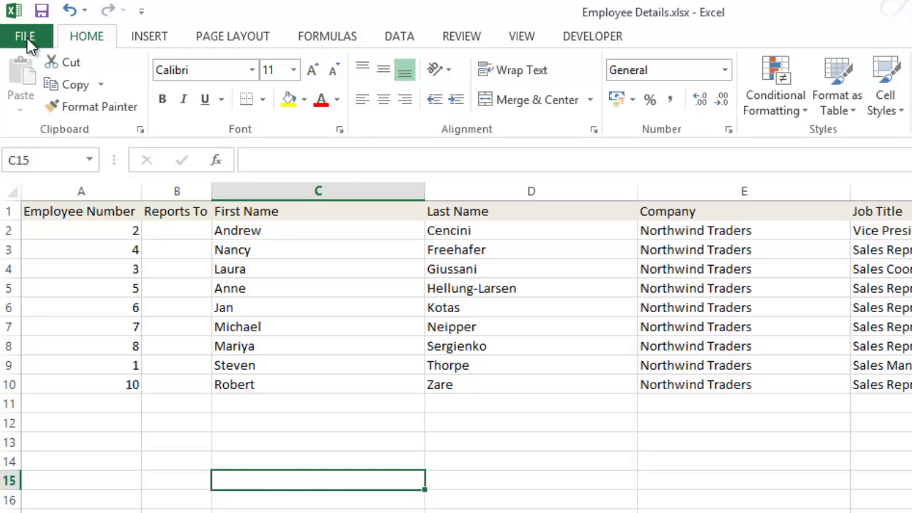
left_click(31, 11)
Review the empty Reports To cells B2:B10 and select the Sales Manager's cell, B9.
left_click_drag(164, 228, 185, 386)
left_click(271, 481)
left_click(164, 365)
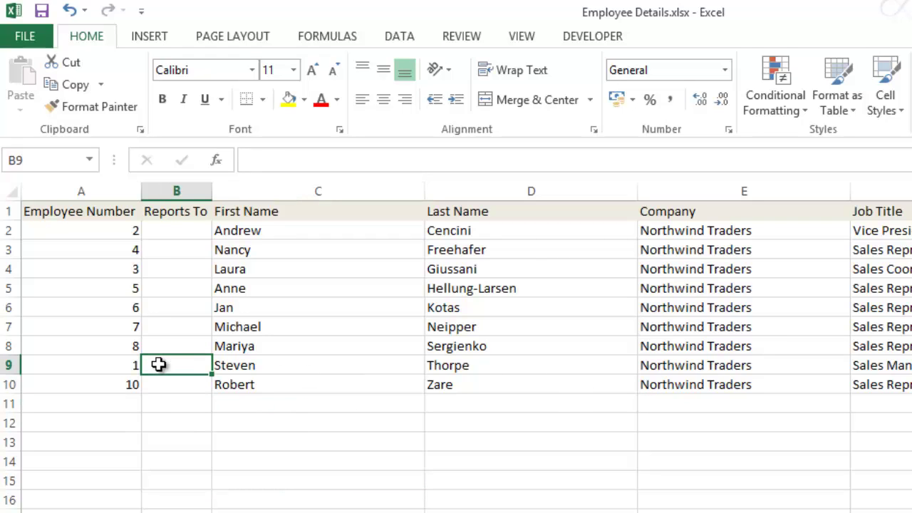
left_click_drag(158, 365, 4, 365)
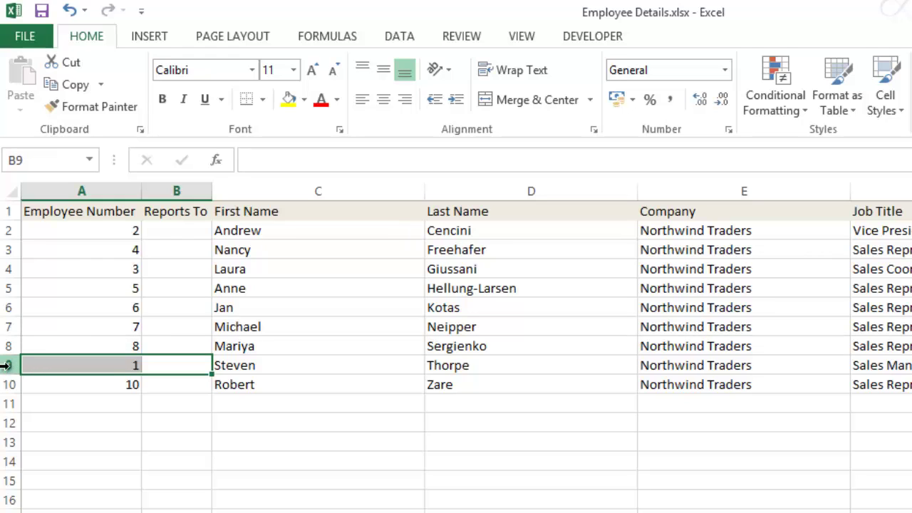
left_click(6, 365)
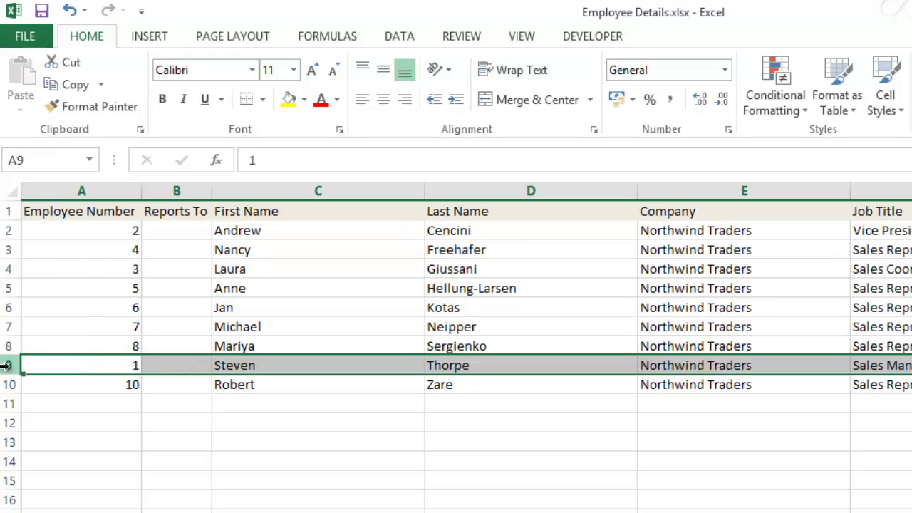
left_click(158, 363)
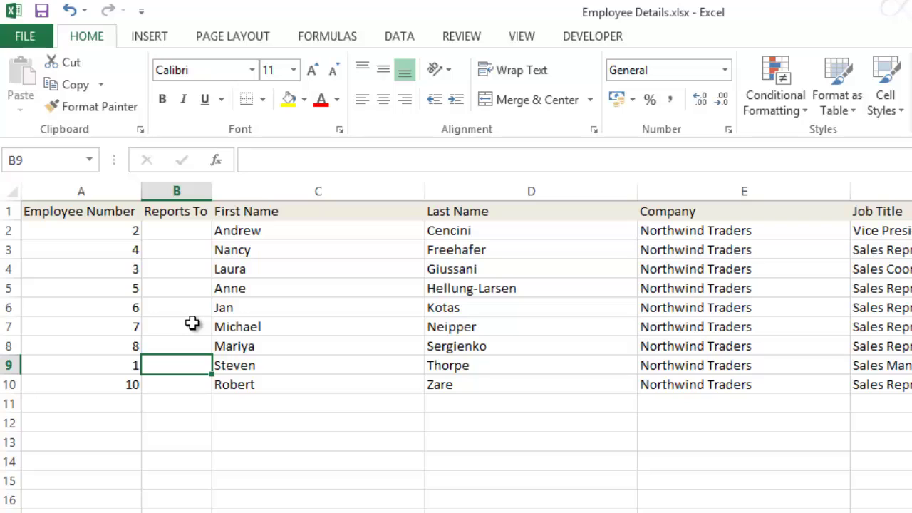
Enter the Reports To numbers 1 for the Vice President, Sales in B2 and 2 for the Sales Coordinator in B4.
left_click(189, 230)
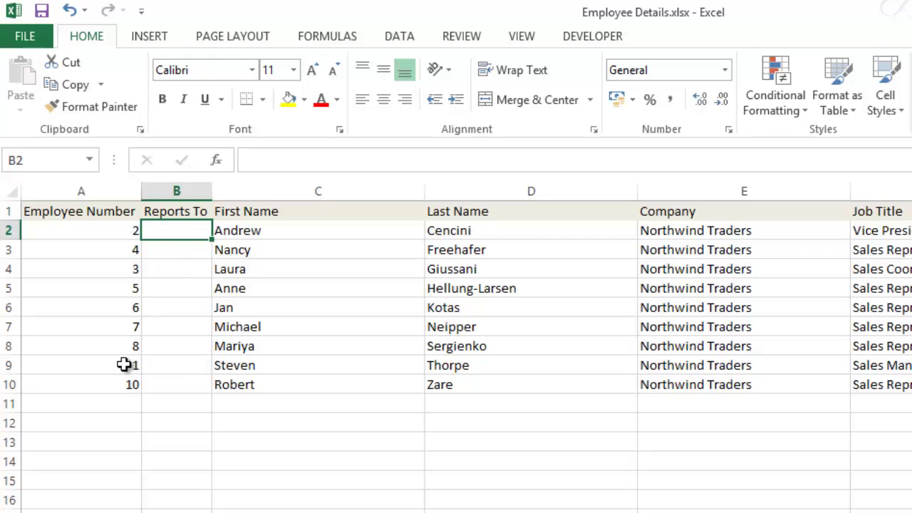
type("1")
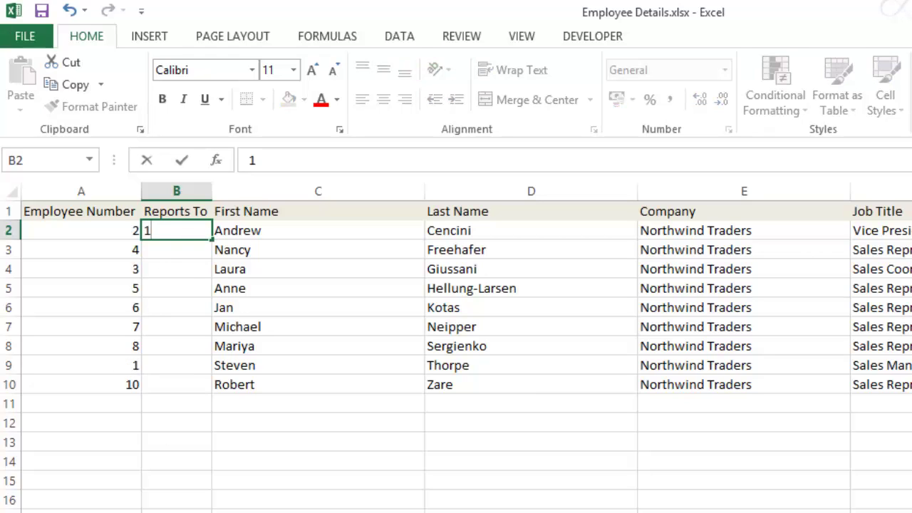
key("Return")
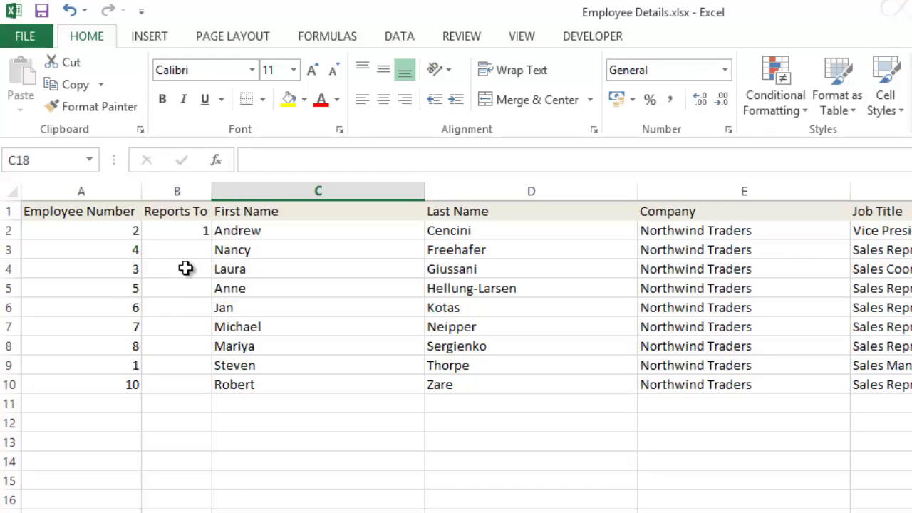
left_click(263, 398)
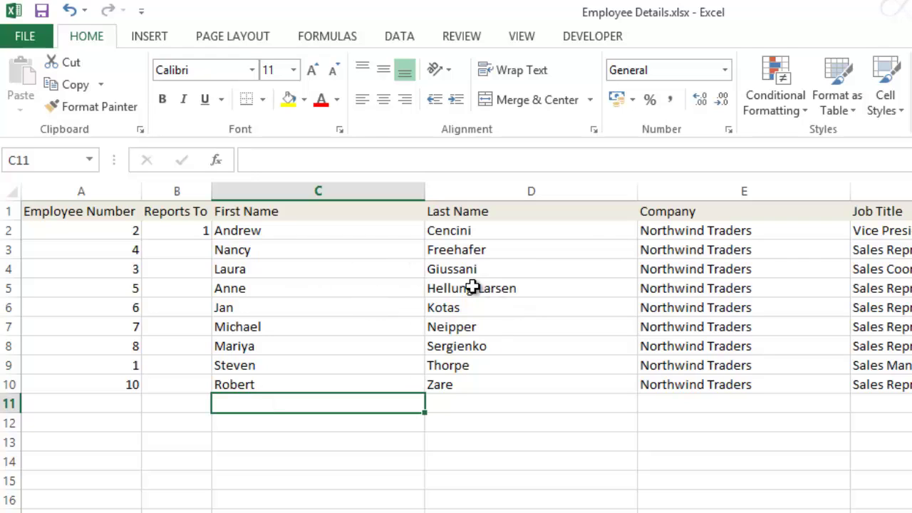
left_click(185, 272)
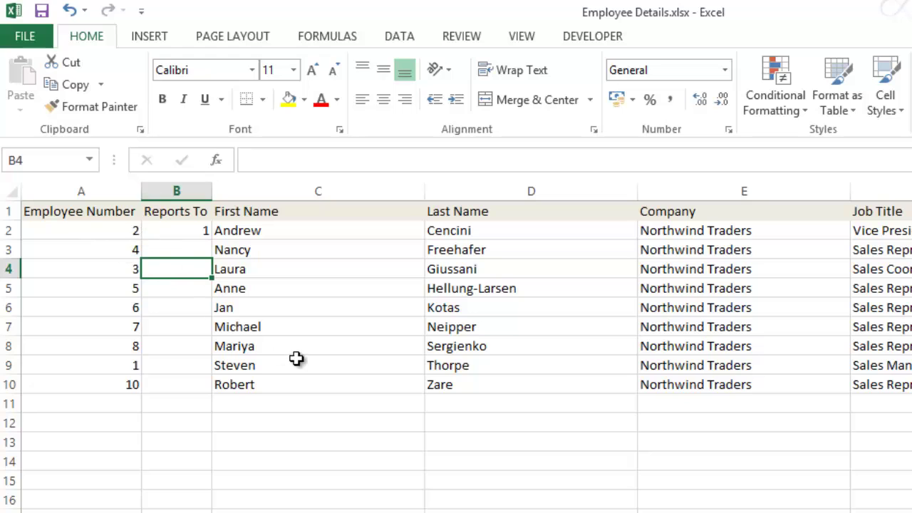
type("2")
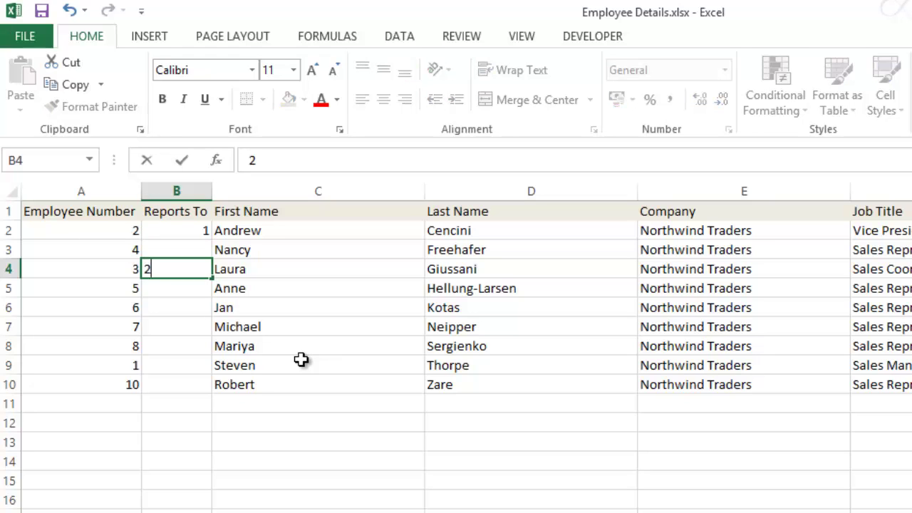
left_click(301, 359)
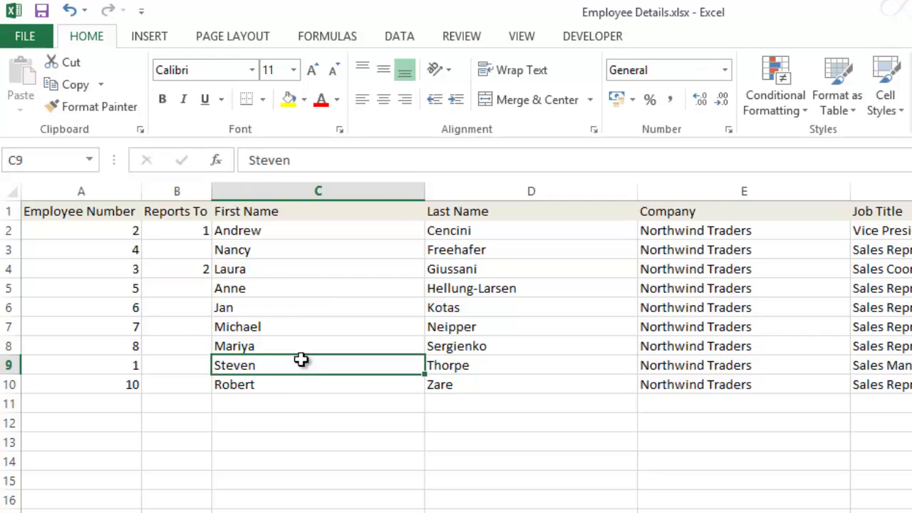
Enter 3 as the Reports To number for the sales representatives in B5 through B8.
left_click(193, 288)
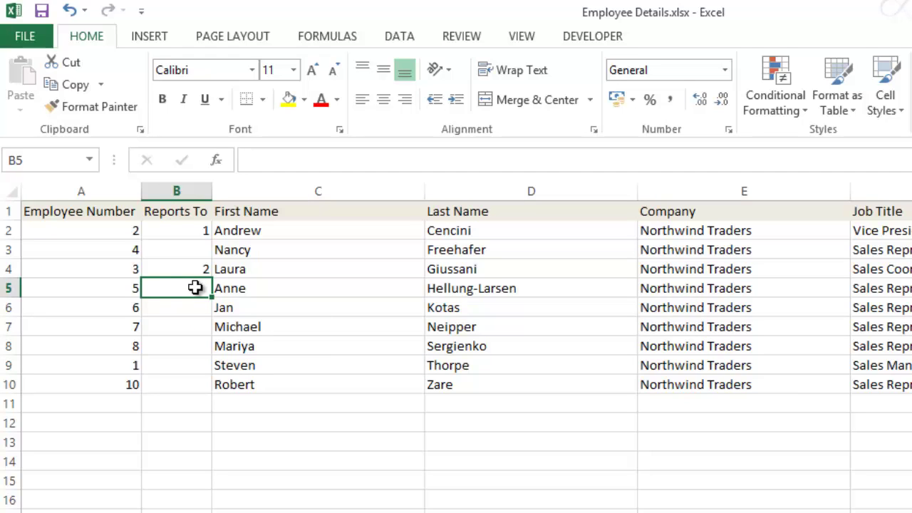
type("3")
key("Return")
type("3")
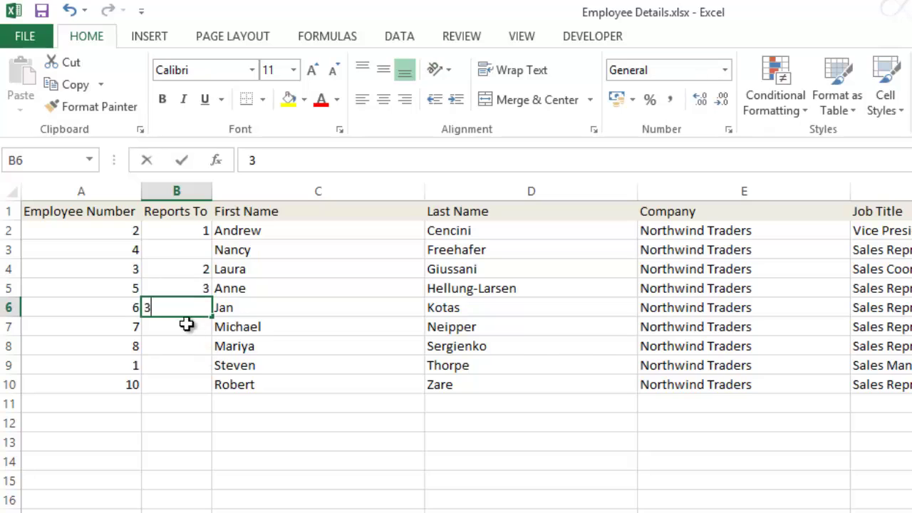
key("Return")
type("3")
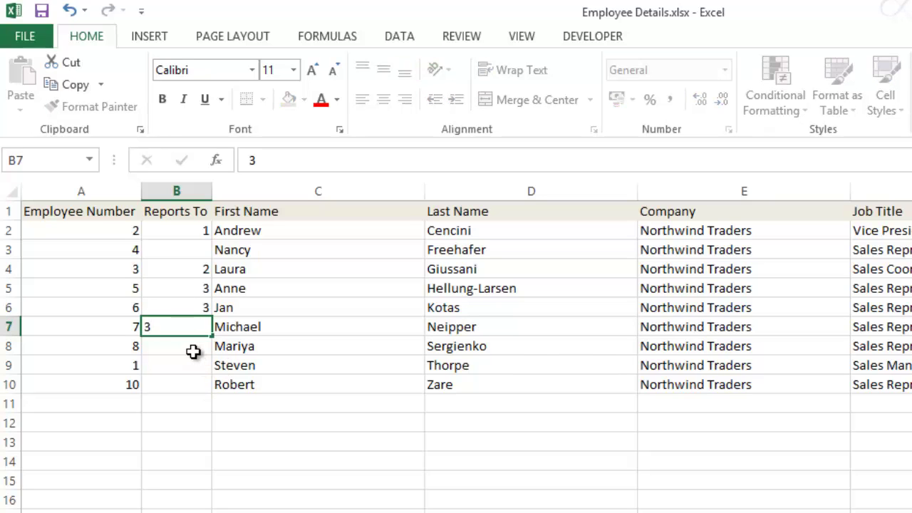
key("Return")
type("3")
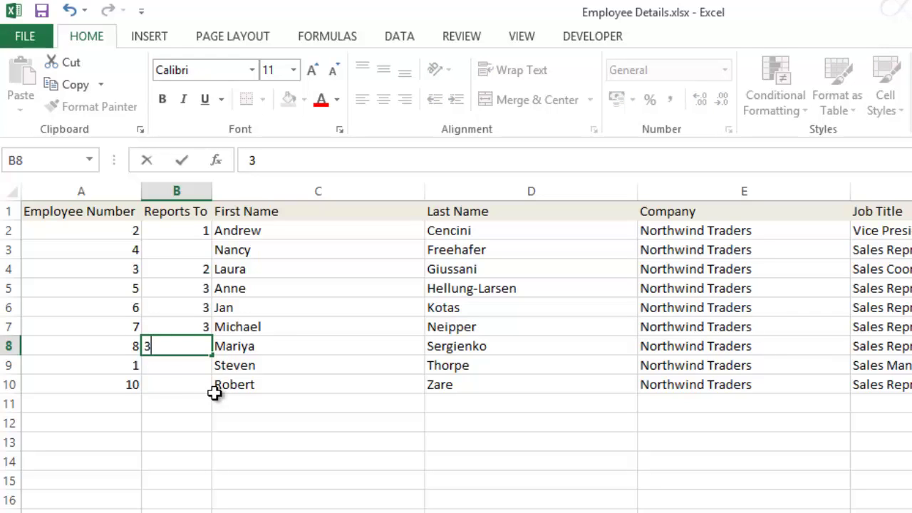
Set the Reports To number to 8 in B10 and to 10 in B3.
left_click(194, 385)
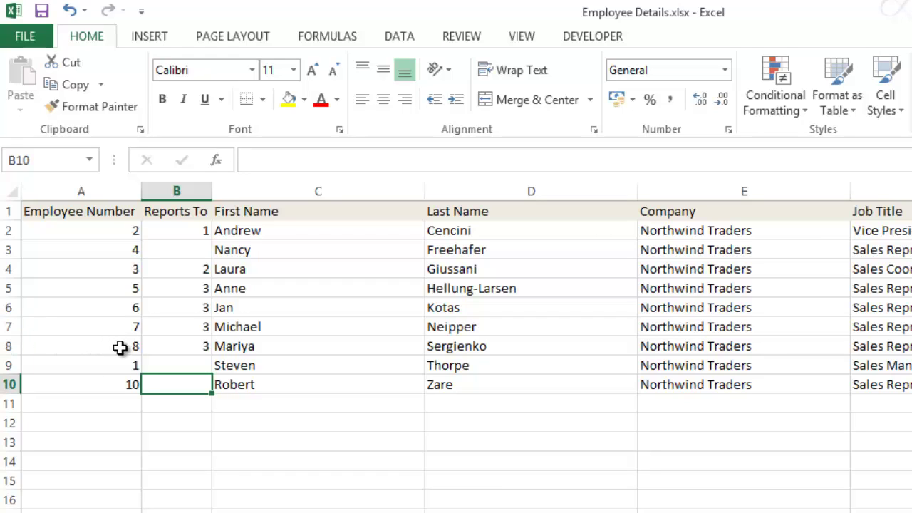
type("8")
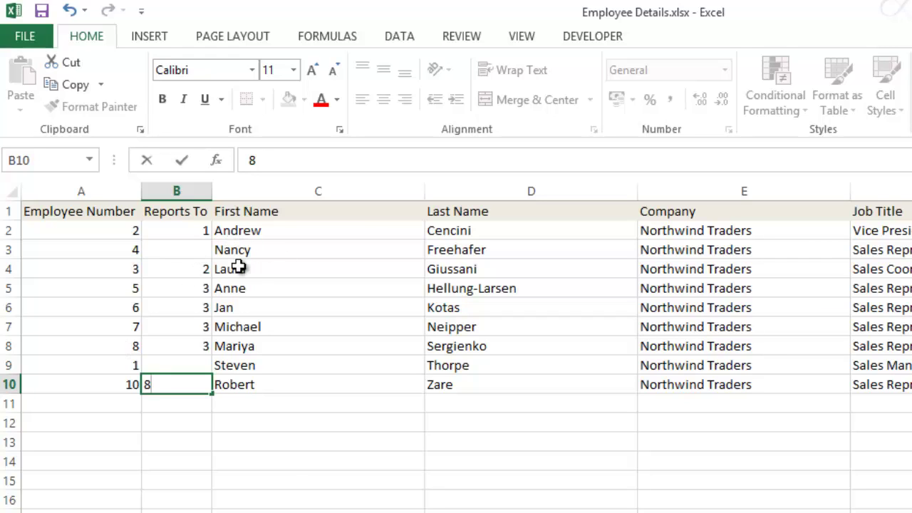
left_click(194, 248)
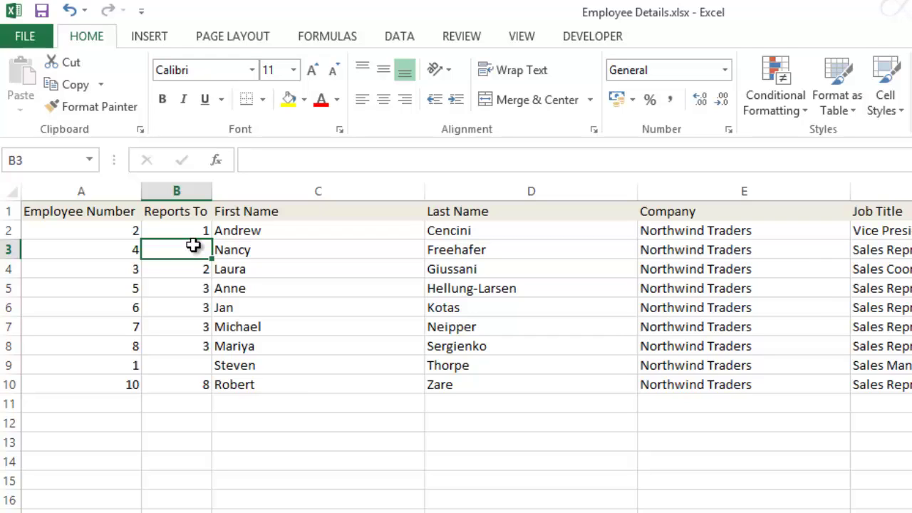
type("10")
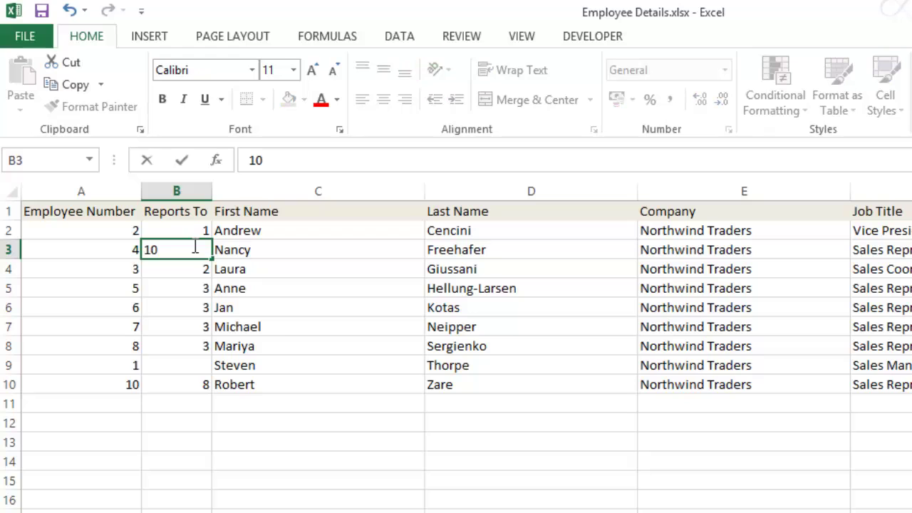
left_click(228, 312)
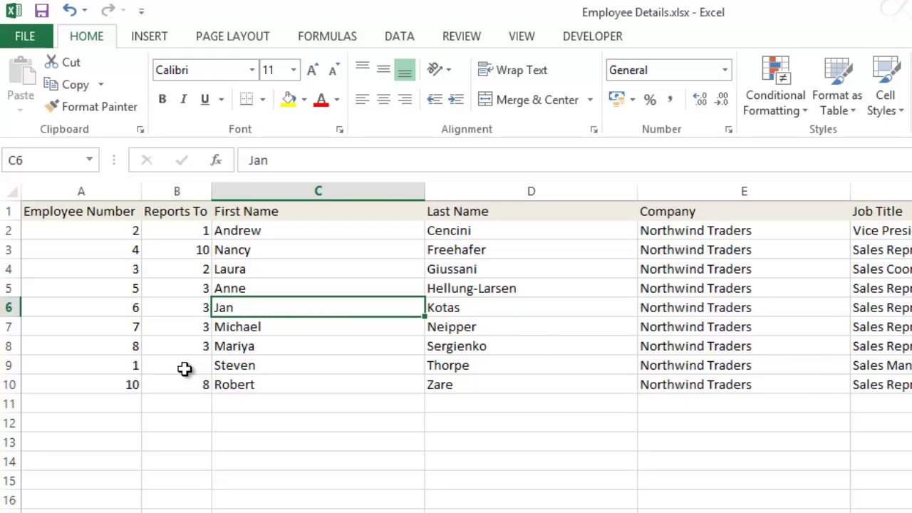
left_click(184, 368)
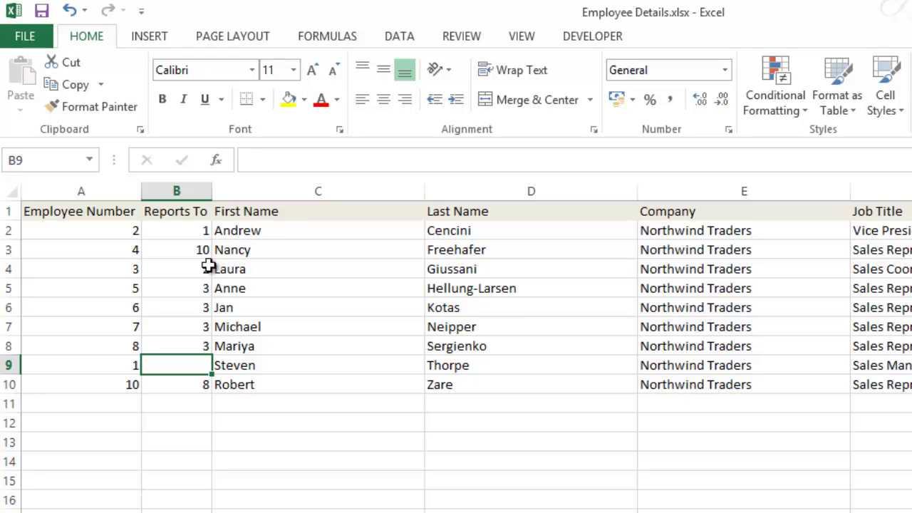
left_click(106, 368)
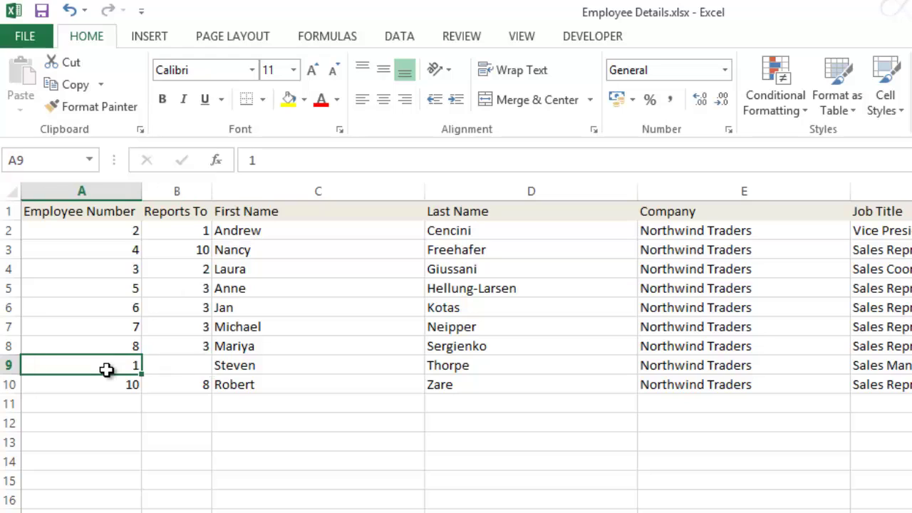
left_click(293, 493)
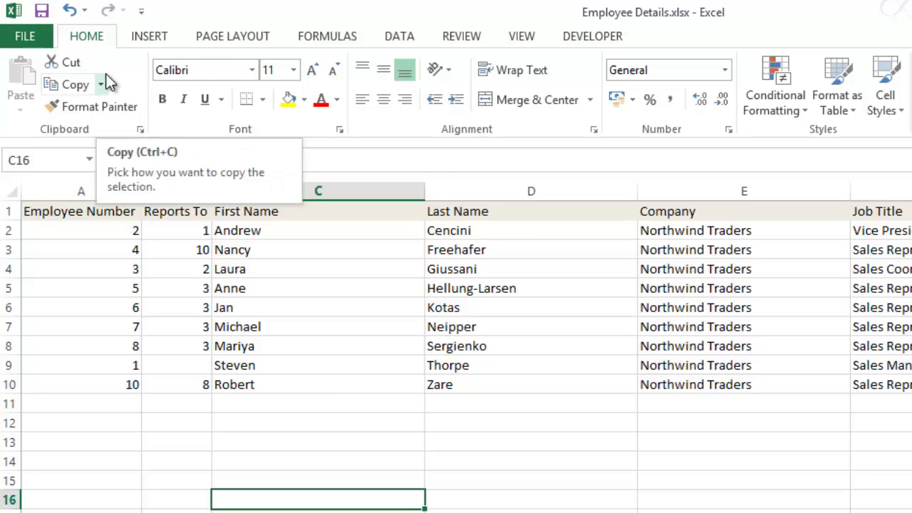
Save the Employee Details workbook, and close it along with the Data folder window.
left_click(20, 37)
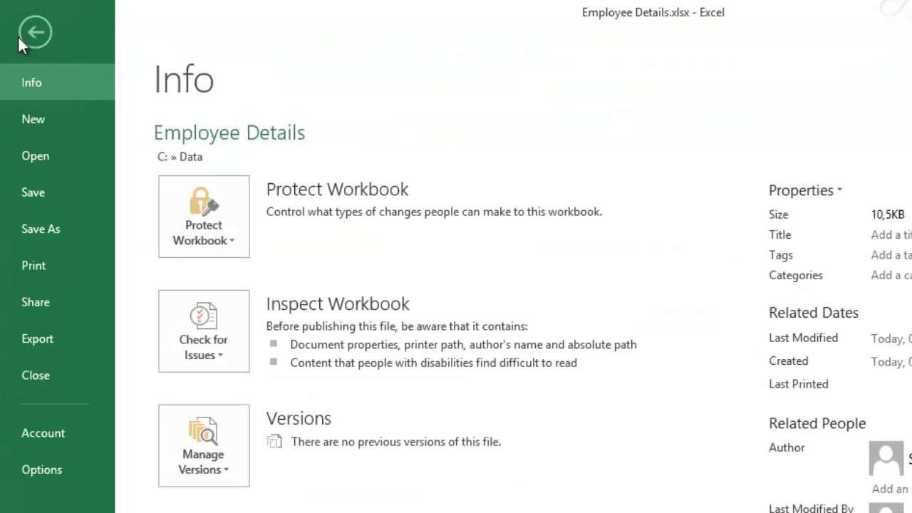
left_click(66, 227)
key("Escape")
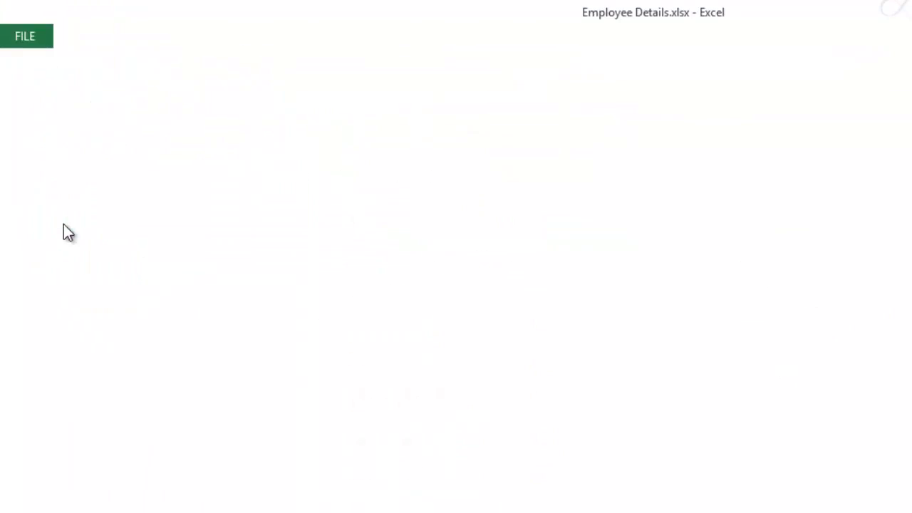
left_click(399, 250)
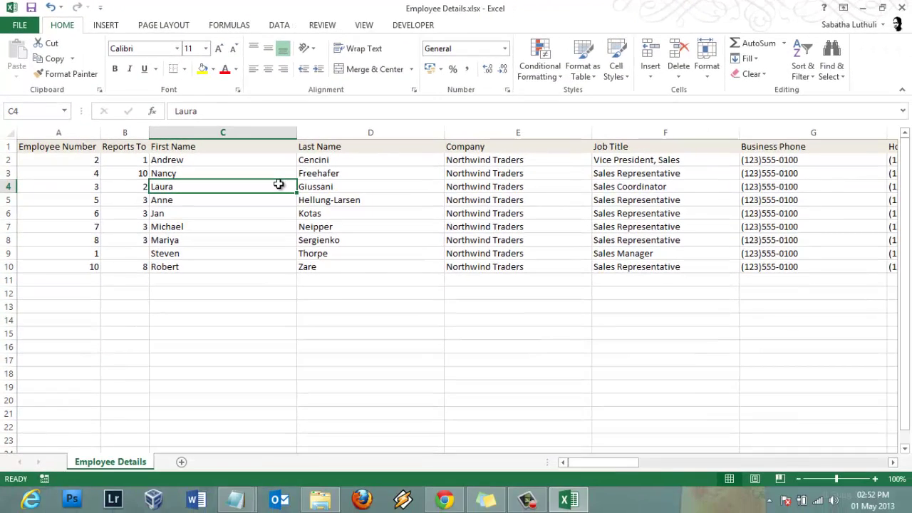
left_click(899, 9)
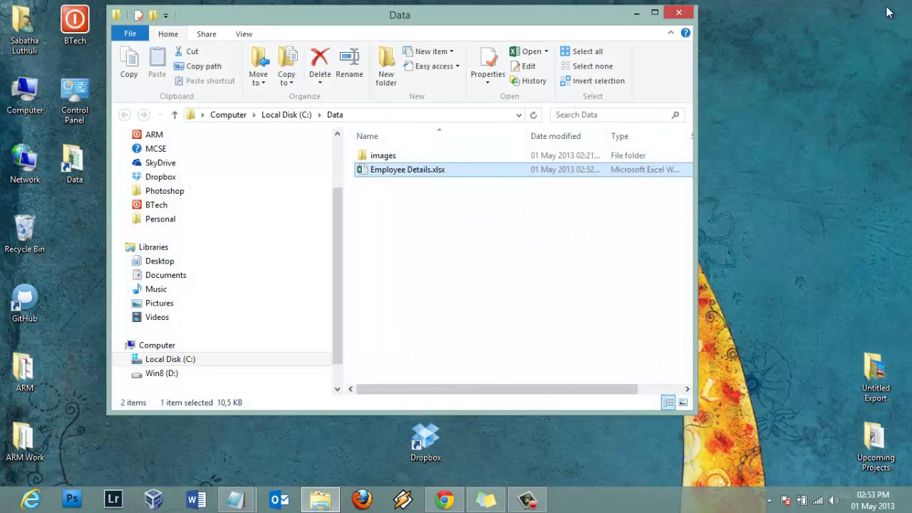
left_click(684, 12)
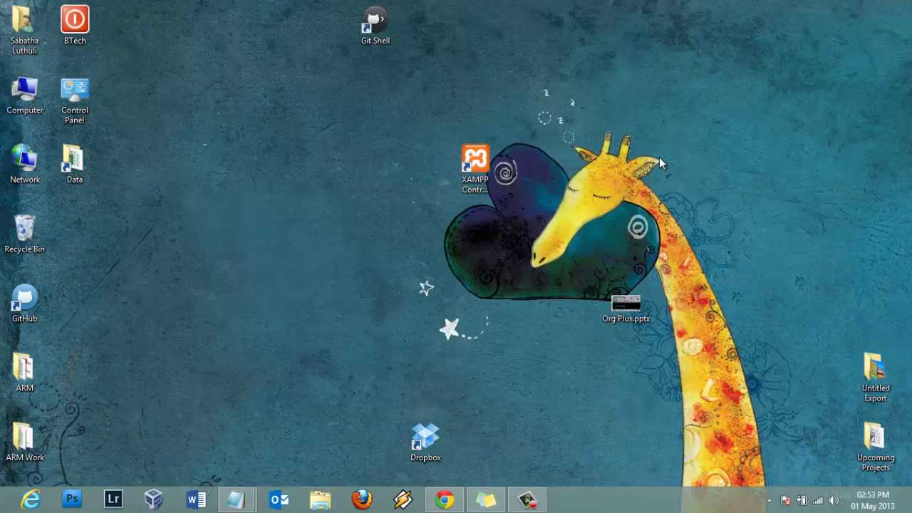
Launch Visio 2013 and create a drawing from the Organization Chart template in metric units.
key("super")
type("vis")
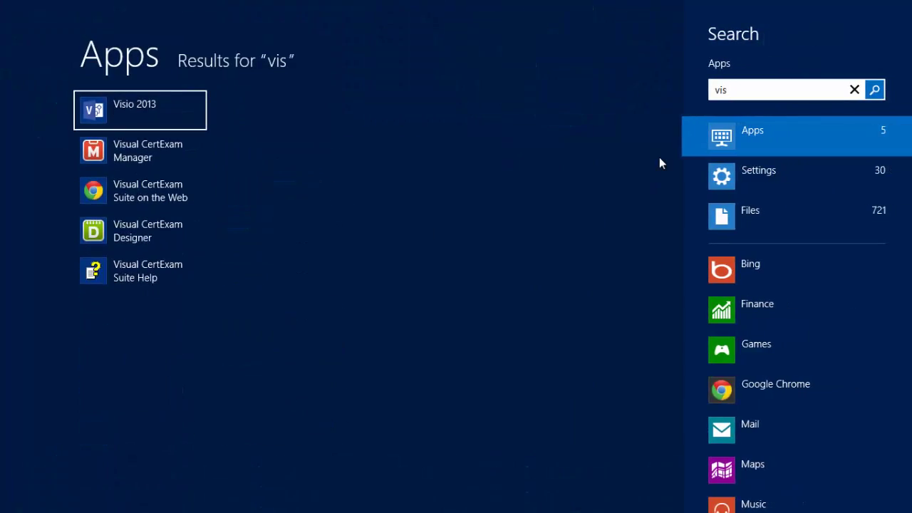
key("Return")
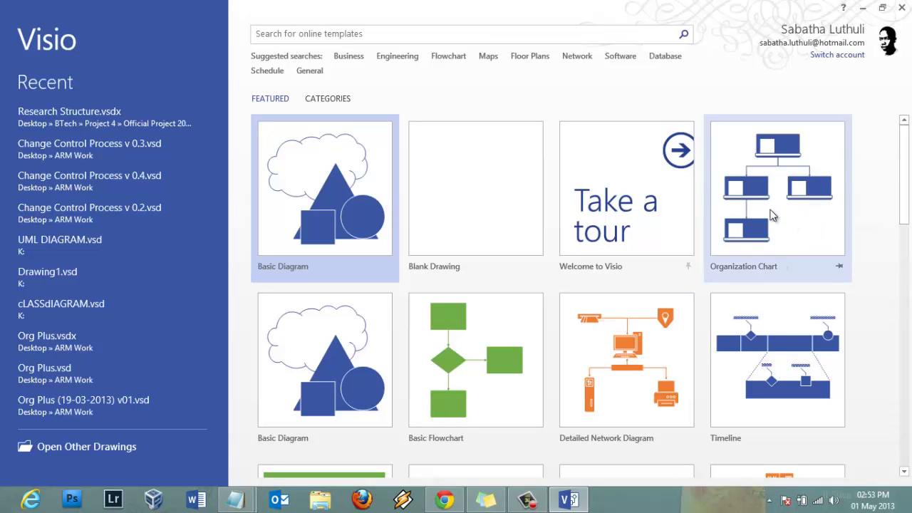
left_click(768, 208)
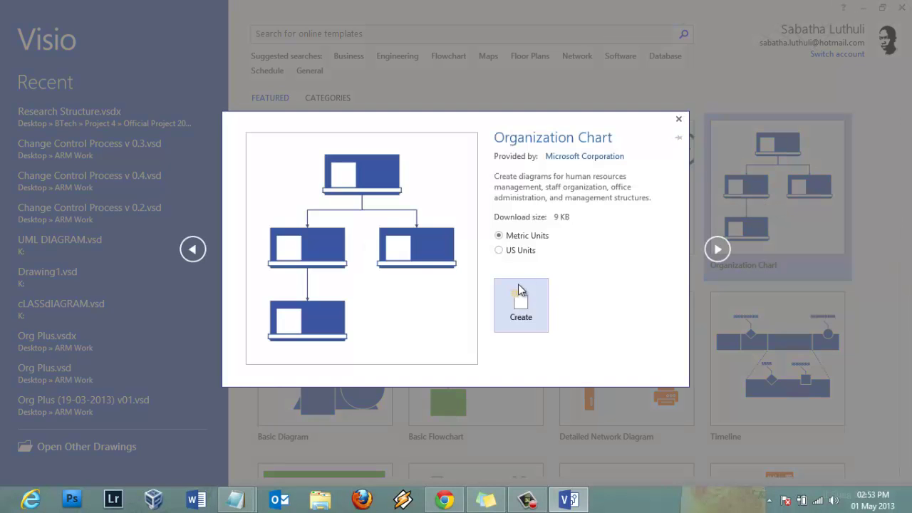
left_click(523, 291)
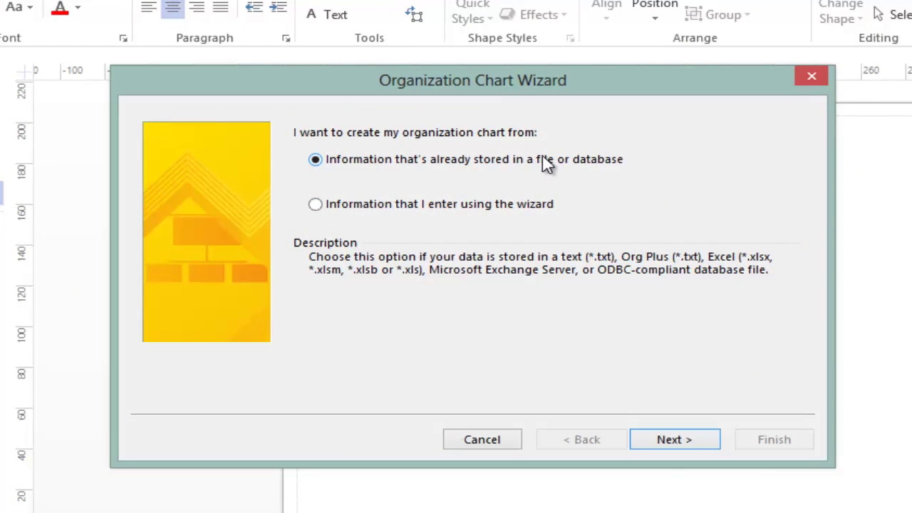
Base the organization chart on information stored in an Excel file, choosing Employee Details.xlsx from C:\Data as the source.
left_click(686, 442)
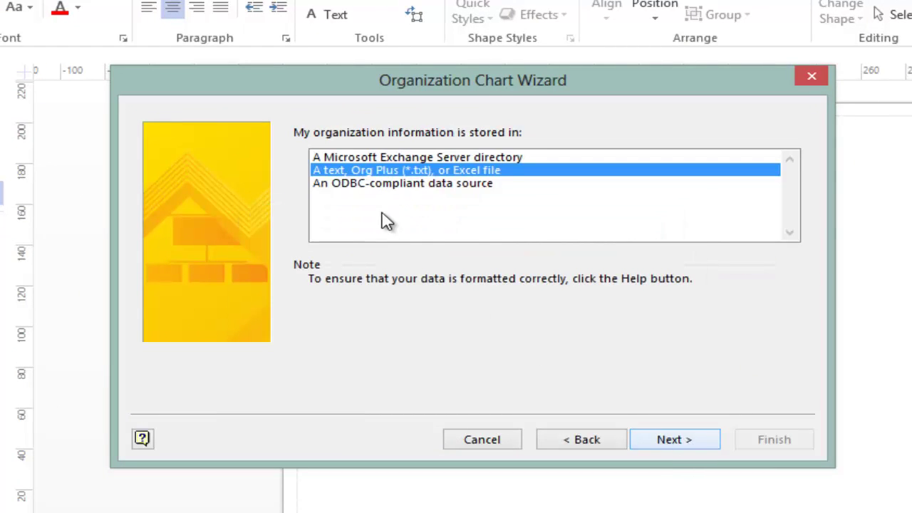
left_click(677, 443)
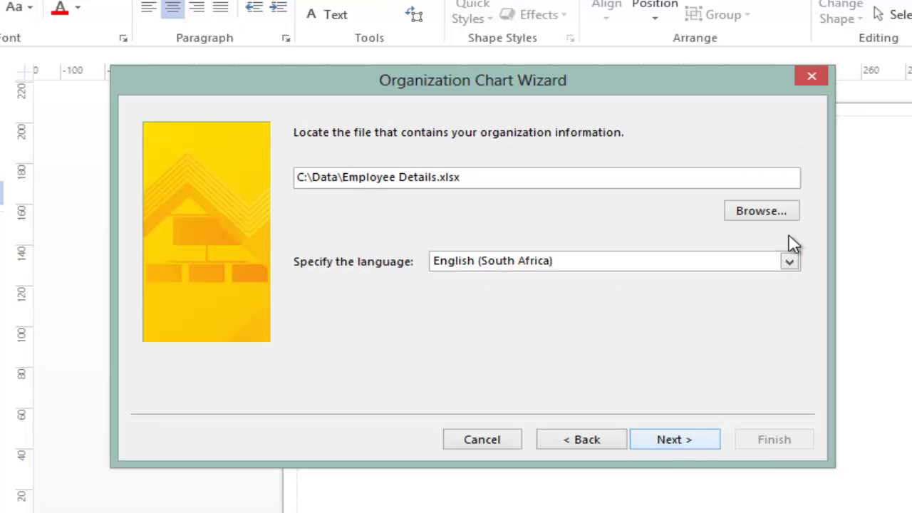
left_click(733, 214)
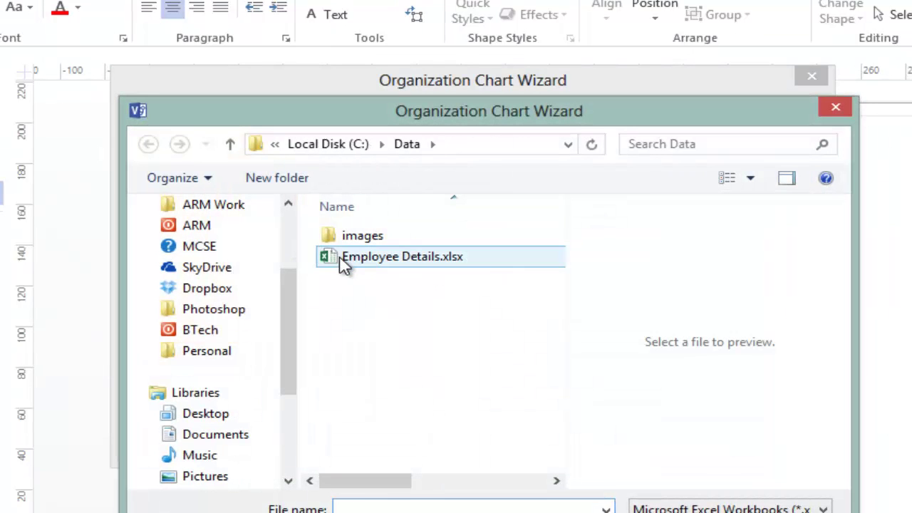
double_click(385, 257)
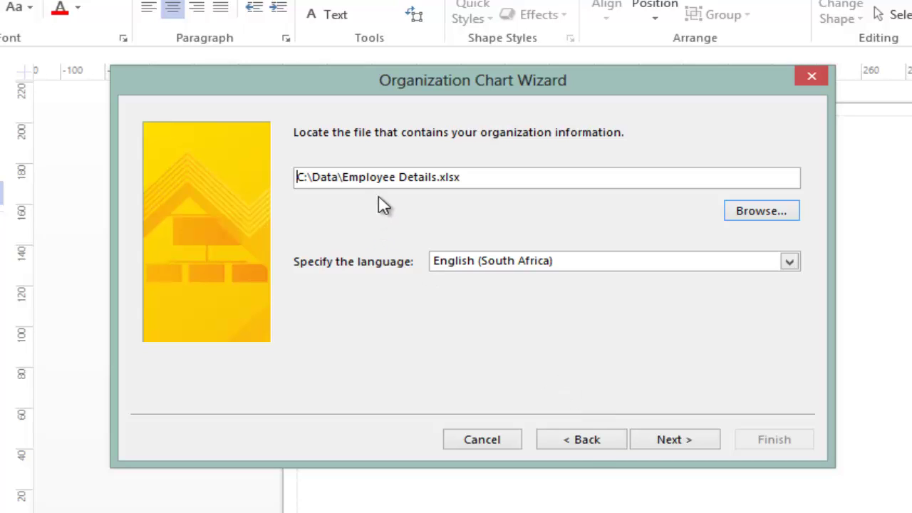
Define the organization with First Name as the name column, Reports To as the manager column, and First Name as the optional first name.
left_click(646, 438)
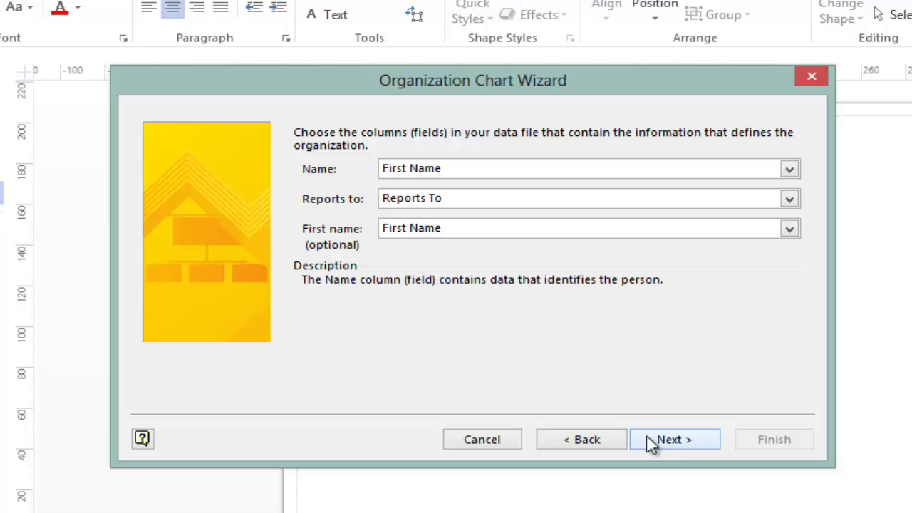
left_click(739, 174)
left_click(740, 173)
left_click(712, 203)
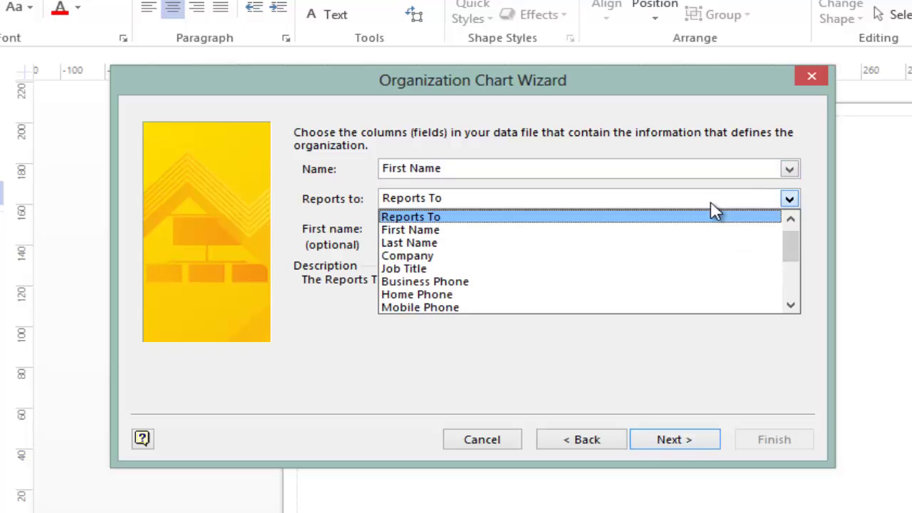
left_click(712, 204)
left_click(394, 177)
left_click(394, 177)
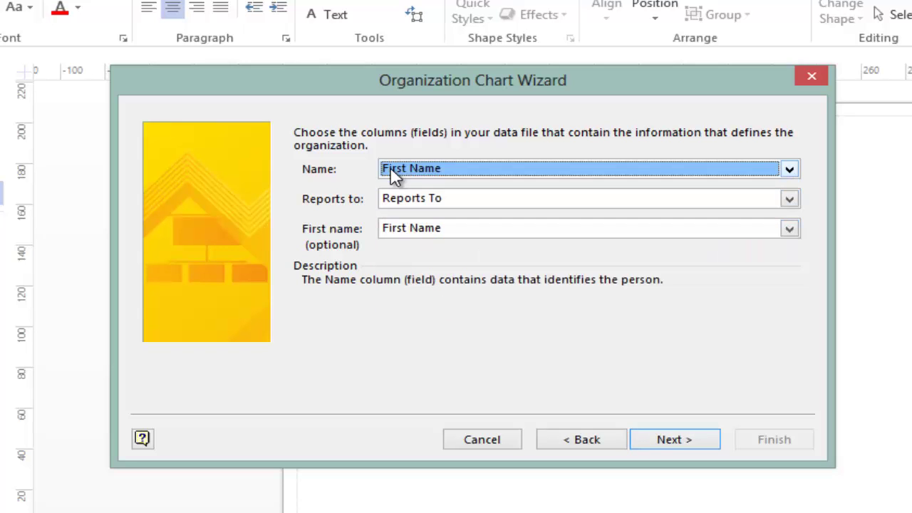
left_click(403, 204)
left_click(418, 216)
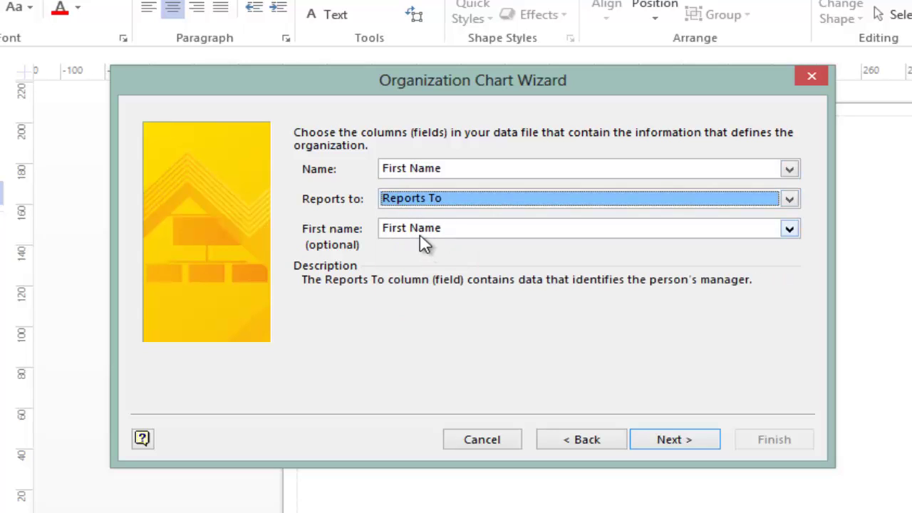
left_click(421, 233)
left_click(421, 240)
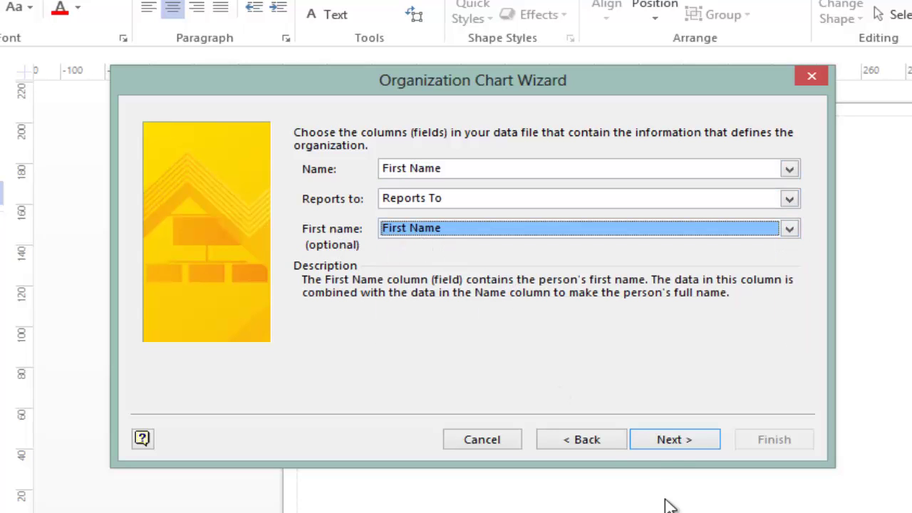
left_click(674, 442)
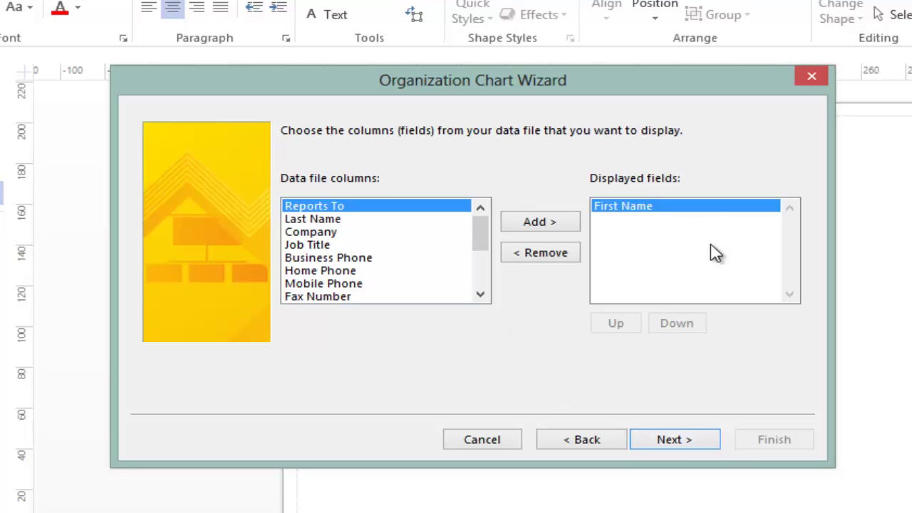
Add Last Name, Reports To and Job Title to the displayed fields alongside First Name.
left_click(354, 220)
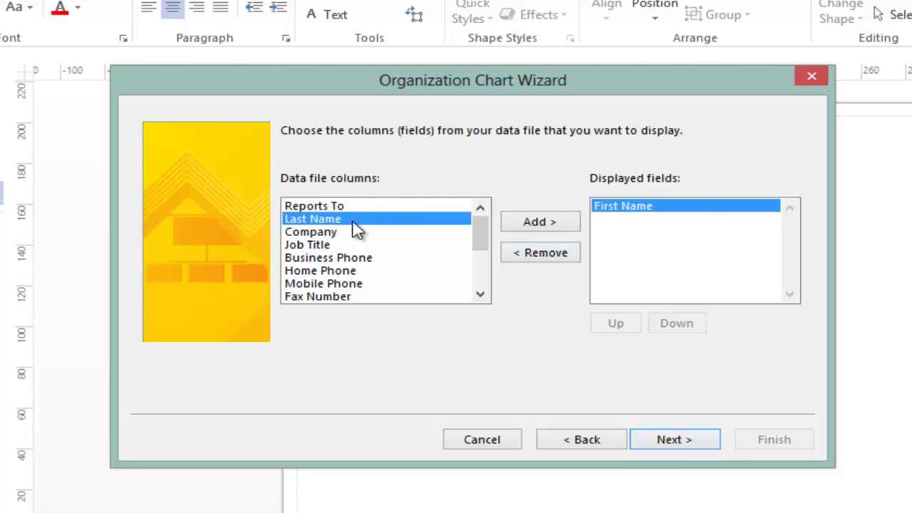
left_click(532, 227)
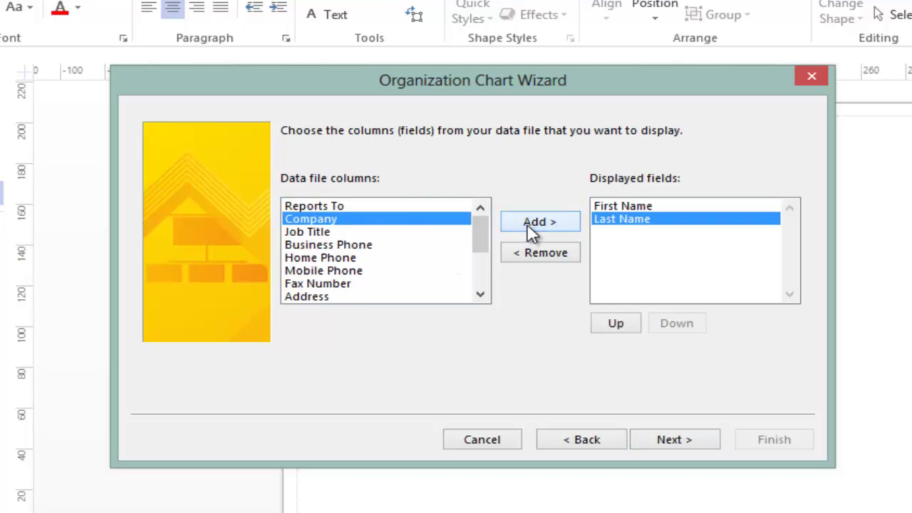
left_click(369, 207)
left_click(528, 222)
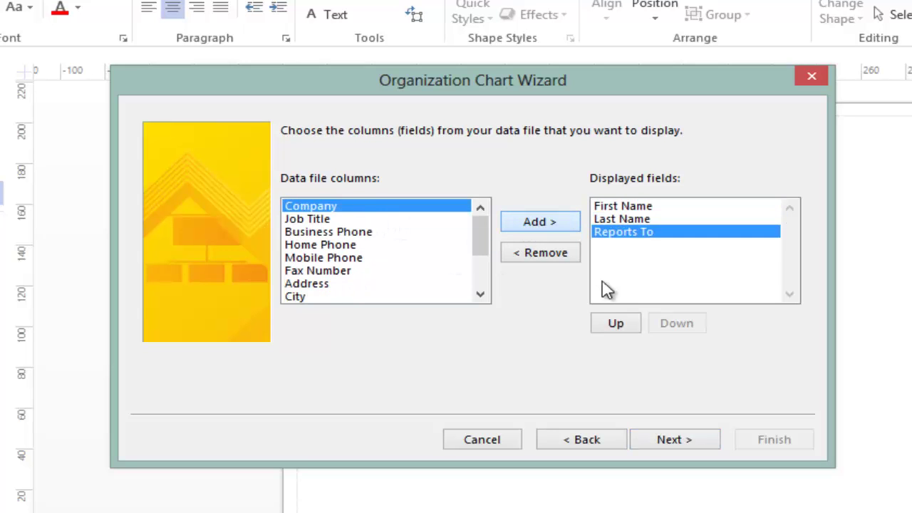
left_click(348, 220)
left_click(527, 226)
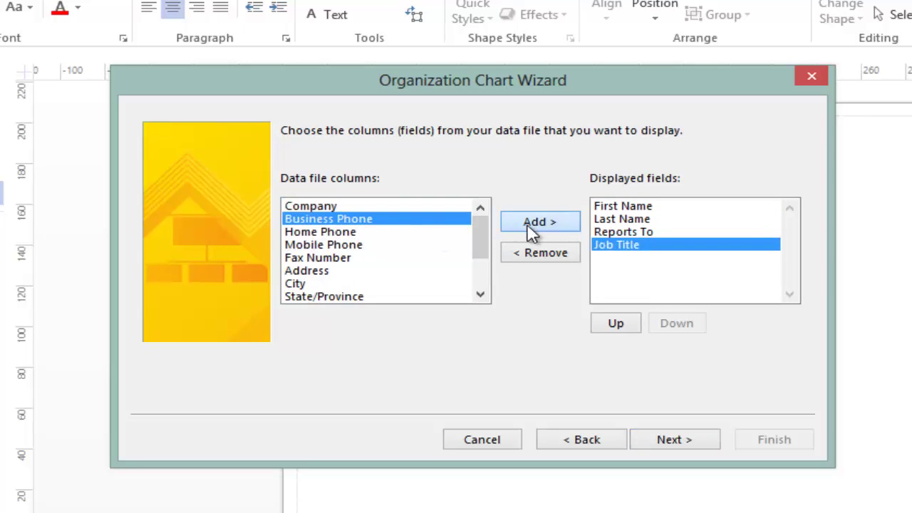
left_click_drag(479, 249, 482, 285)
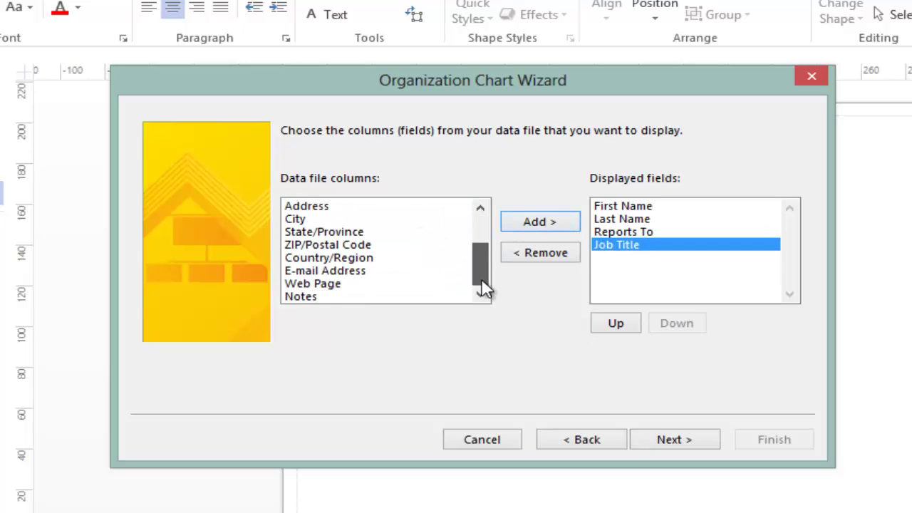
left_click(294, 234)
left_click(348, 220)
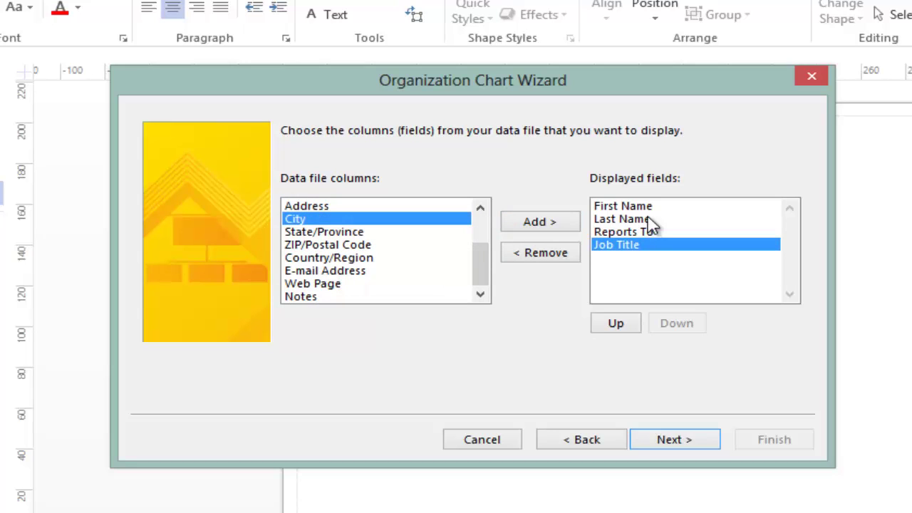
left_click(654, 445)
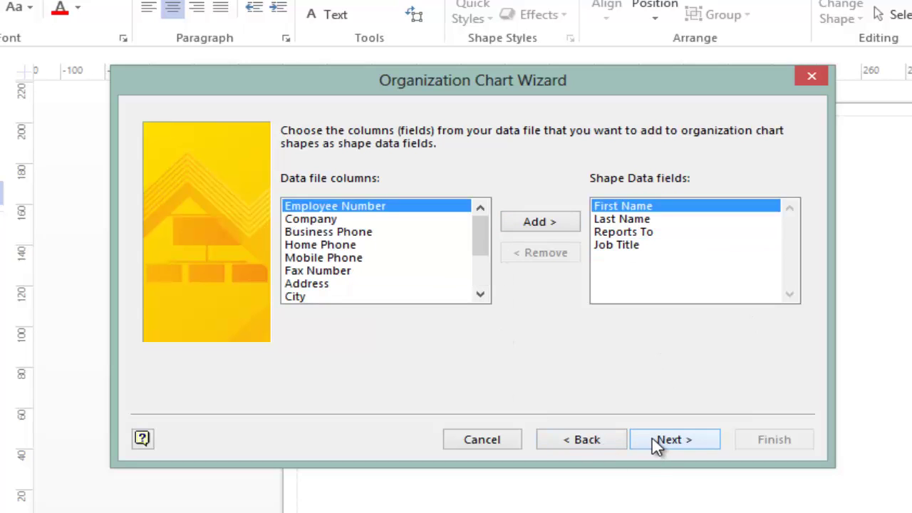
Keep the default shape data fields, omit pictures, and generate the chart with automatic page breaks and hyperlinked, synchronized employee shapes.
left_click(654, 440)
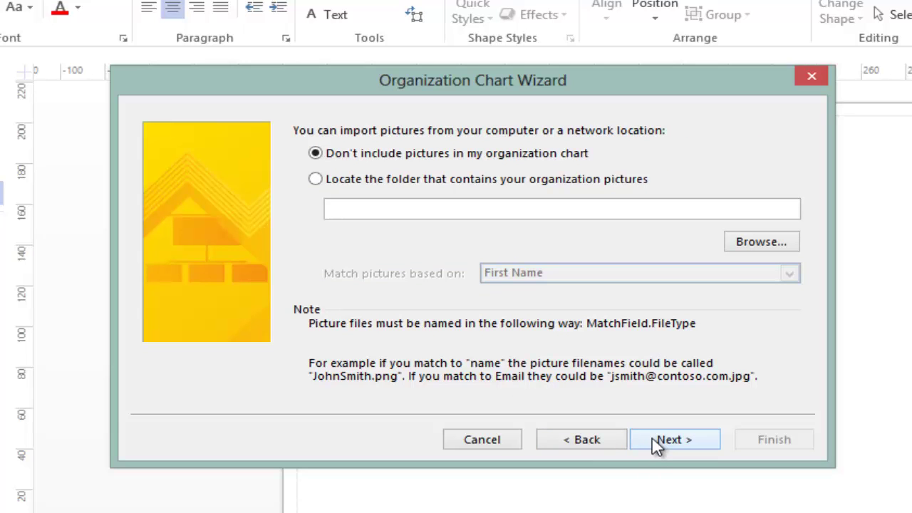
left_click(654, 441)
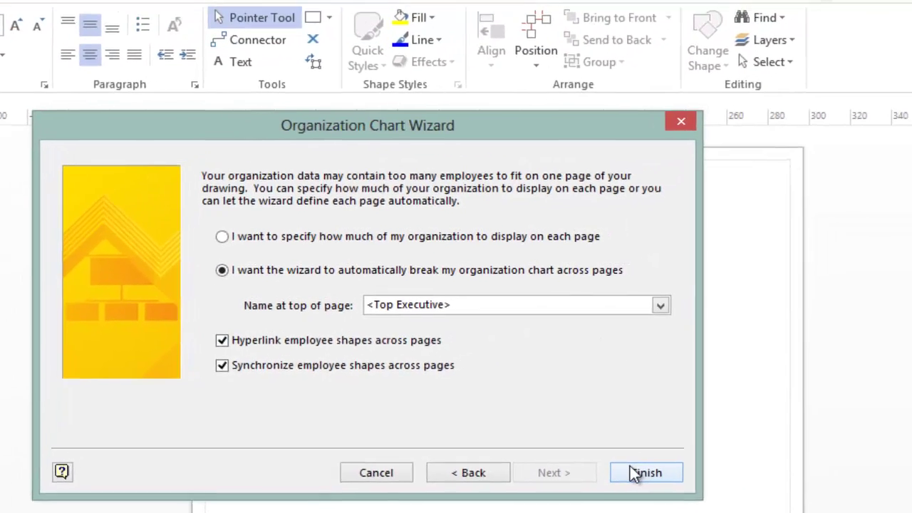
left_click(774, 439)
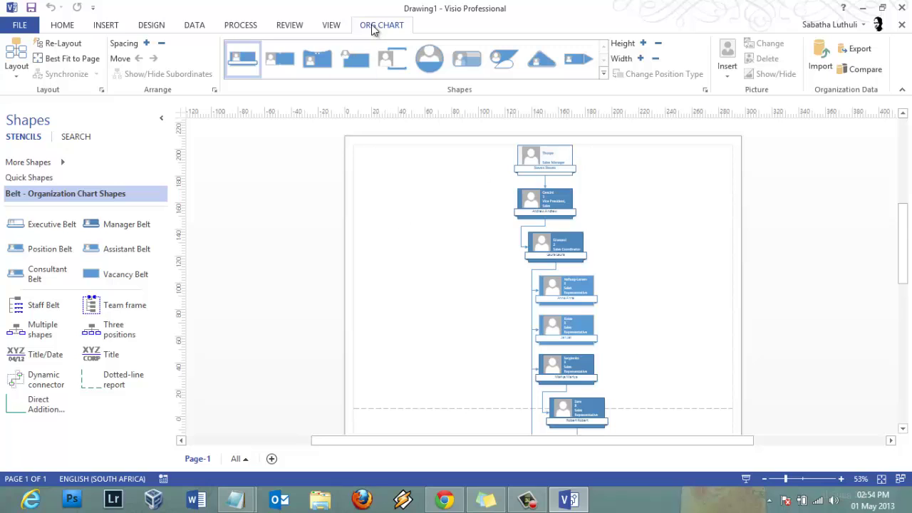
Apply the Coin shape style to the organization chart.
left_click(424, 66)
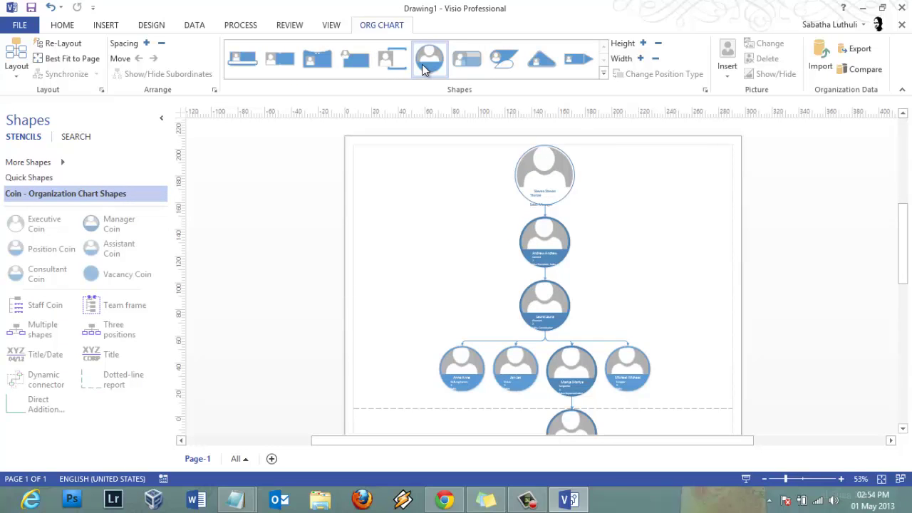
scroll(734, 246, "down", 10)
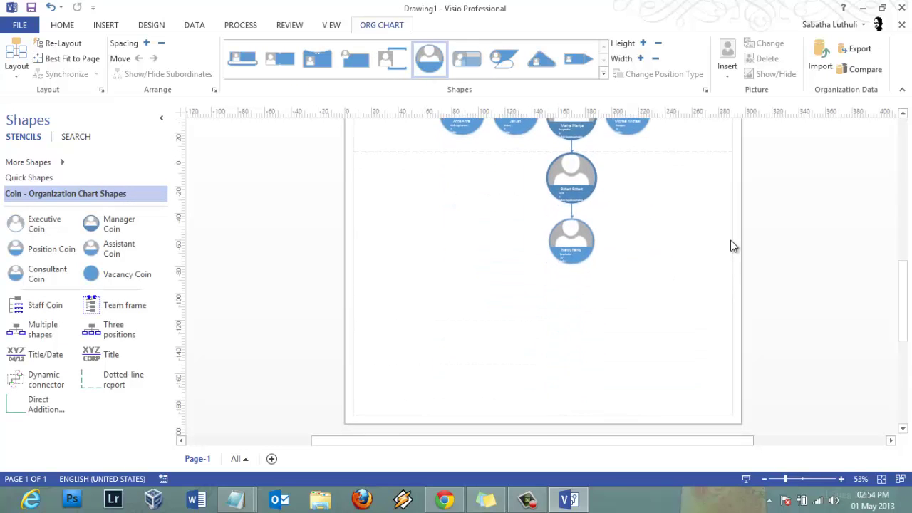
scroll(734, 246, "up", 8)
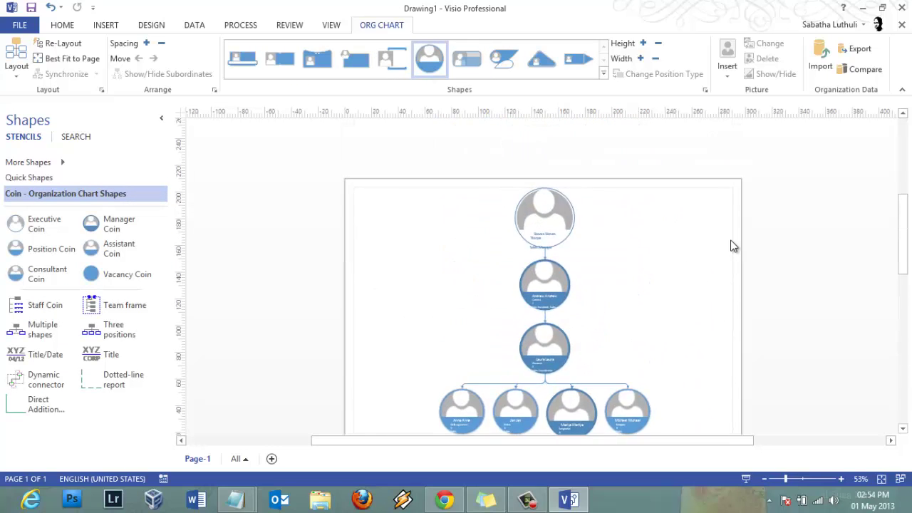
scroll(734, 246, "up", 4)
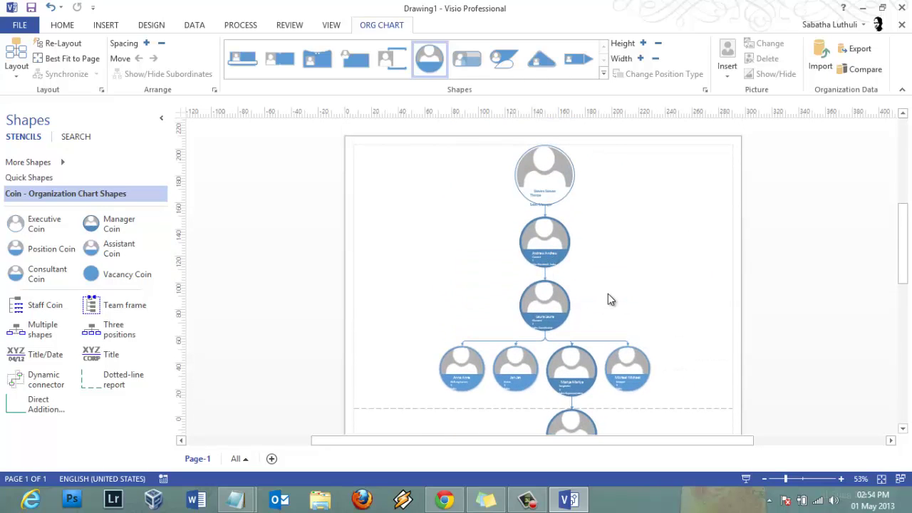
Examine the chart's reporting hierarchy from the top executive down to the lowest position.
scroll(608, 300, "down", 5)
scroll(608, 300, "up", 4)
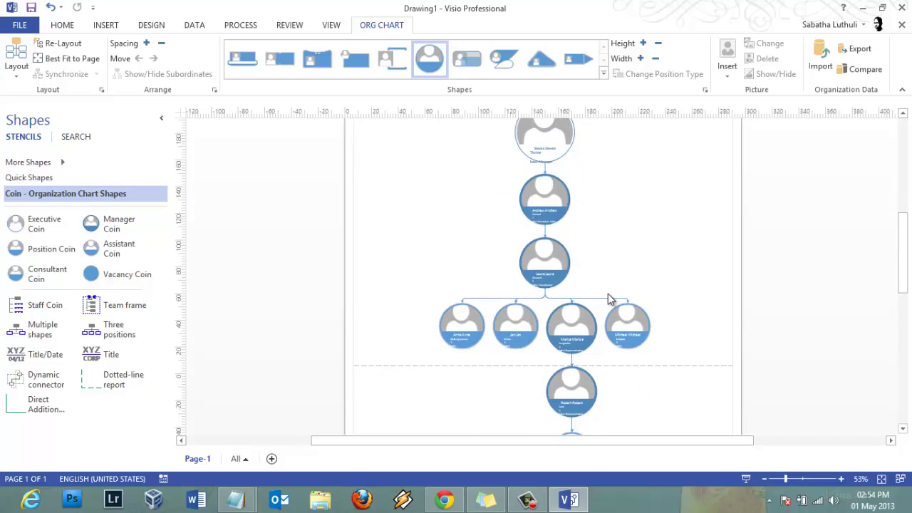
scroll(608, 294, "up", 3)
scroll(607, 292, "down", 3)
scroll(610, 293, "up", 3)
scroll(610, 293, "down", 5)
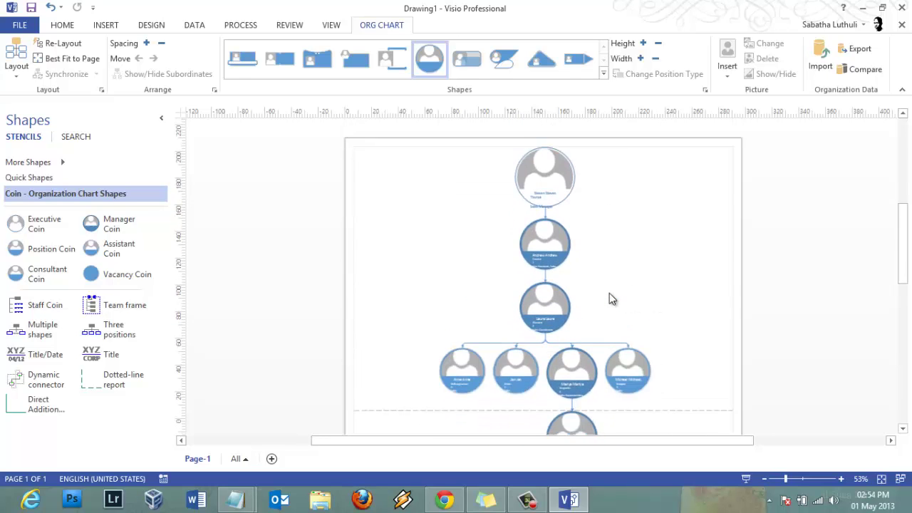
scroll(610, 293, "down", 5)
scroll(610, 293, "up", 7)
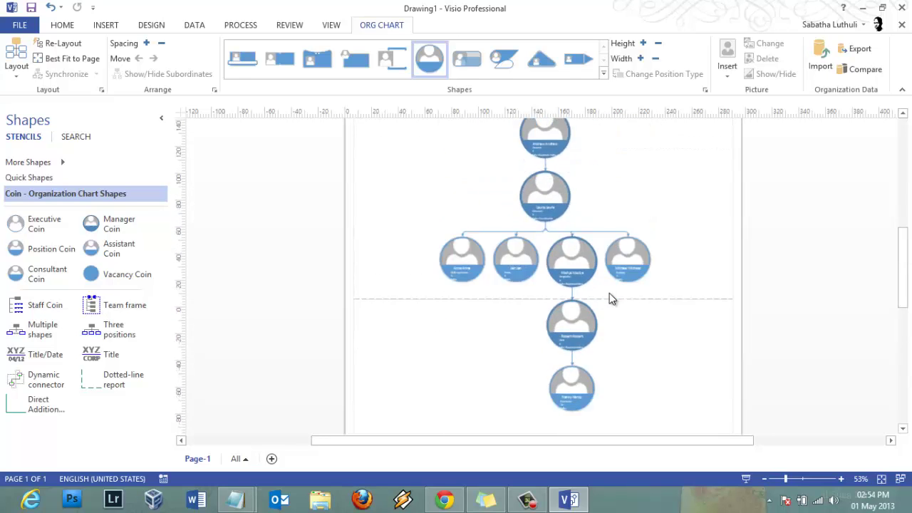
scroll(671, 306, "down", 1)
scroll(667, 308, "up", 3)
scroll(657, 298, "down", 6)
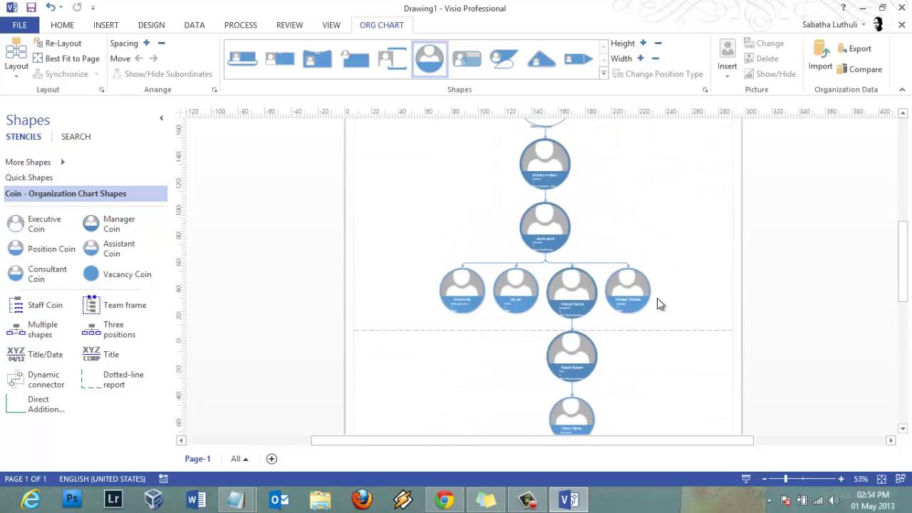
scroll(657, 297, "up", 10)
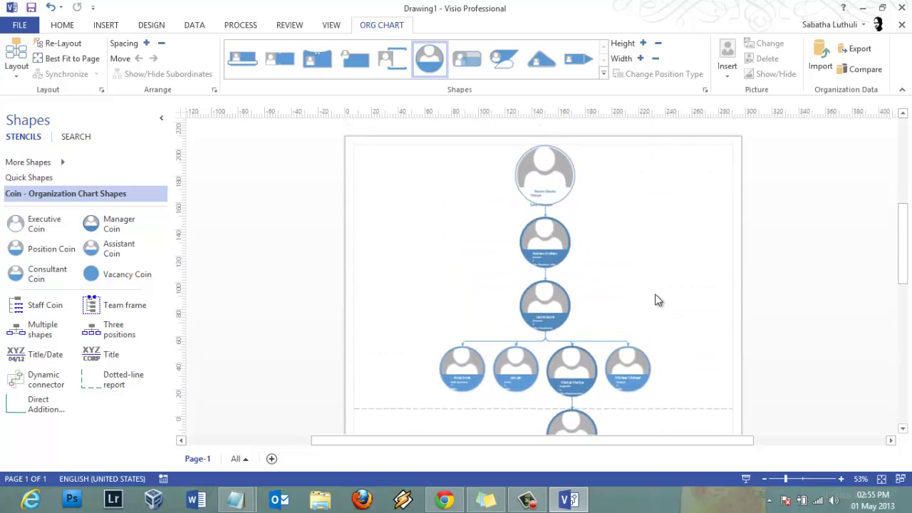
scroll(657, 298, "down", 8)
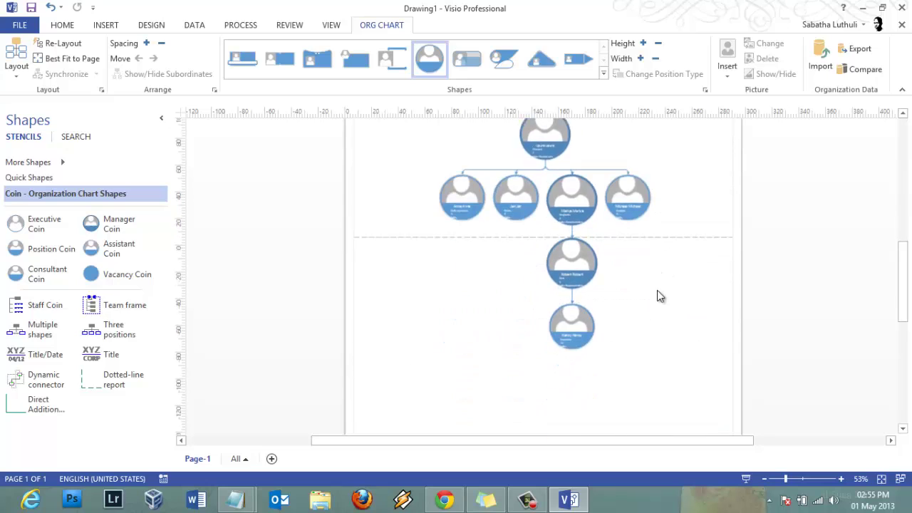
scroll(657, 294, "up", 3)
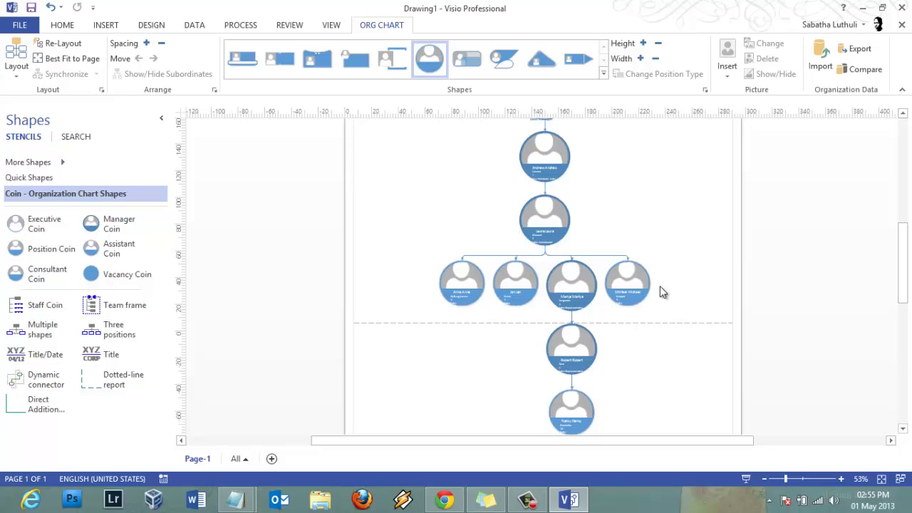
scroll(660, 293, "up", 2)
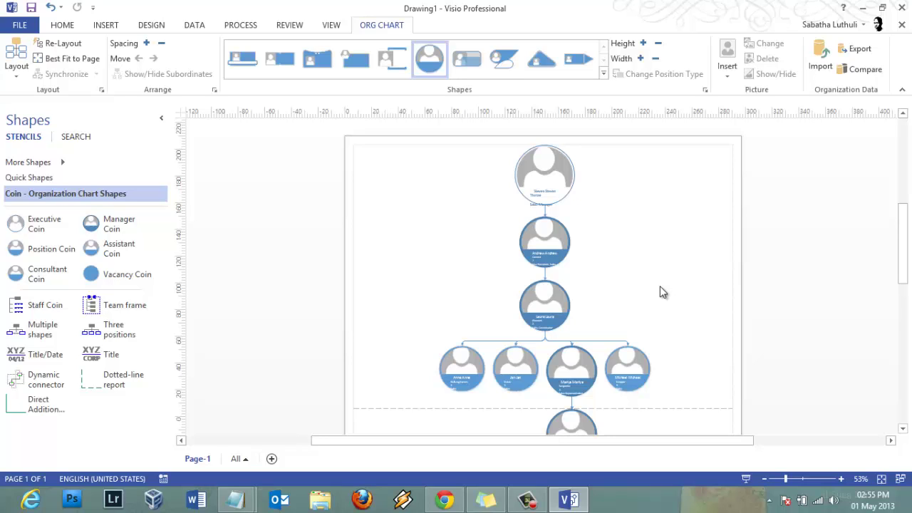
scroll(661, 290, "down", 2)
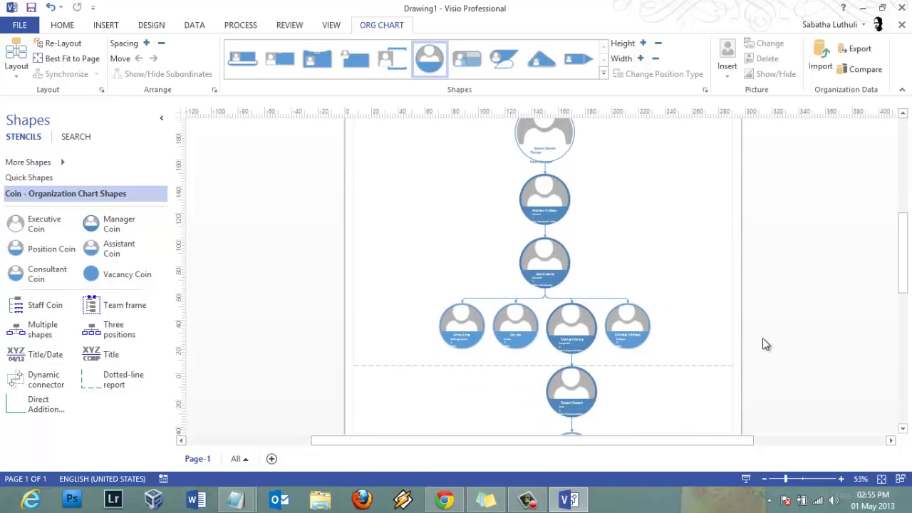
scroll(754, 330, "down", 5)
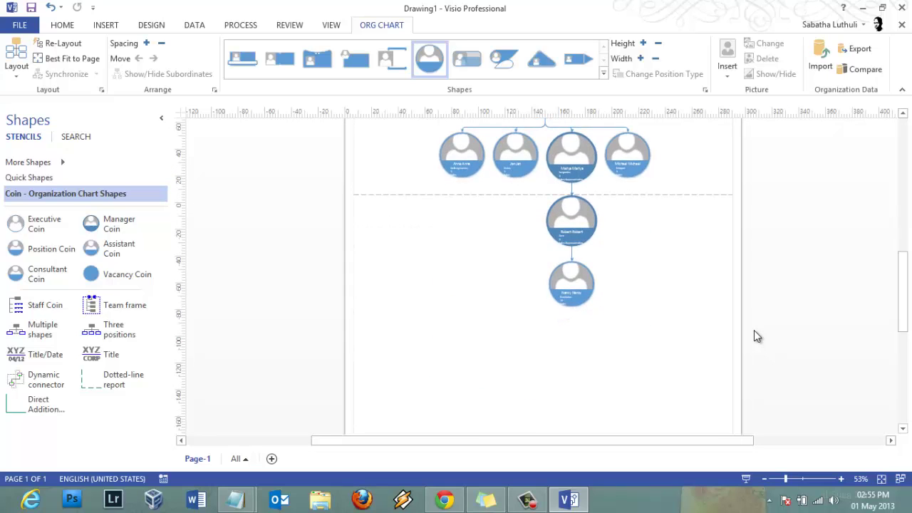
scroll(754, 337, "up", 3)
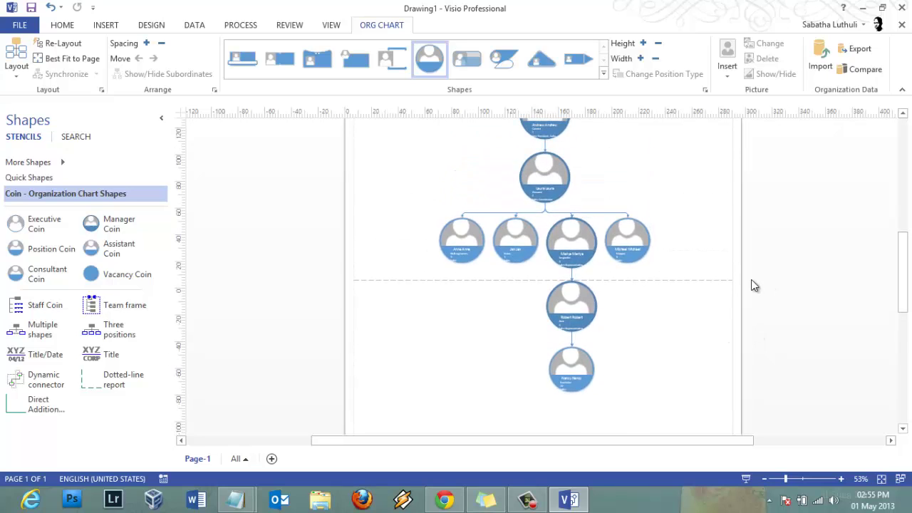
scroll(754, 286, "up", 5)
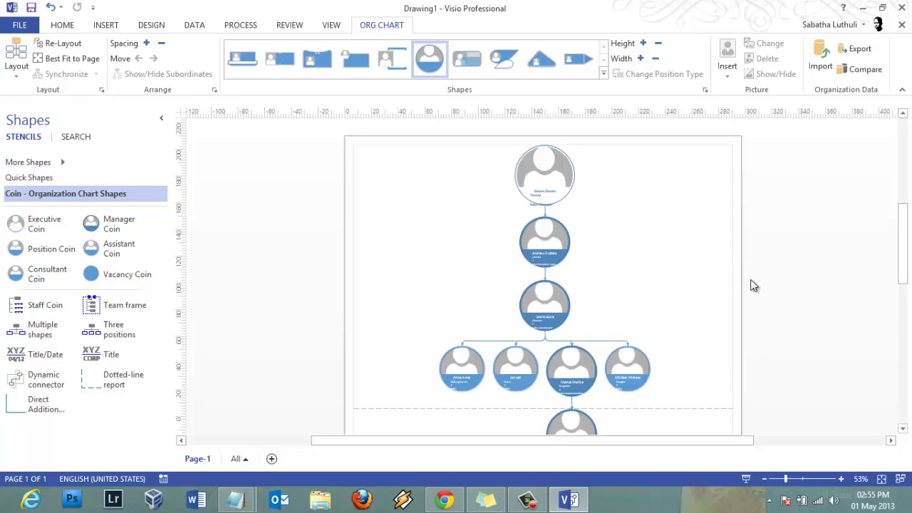
Look through the file formats offered for saving the drawing to SkyDrive, then leave without saving a copy.
left_click(20, 26)
left_click(56, 151)
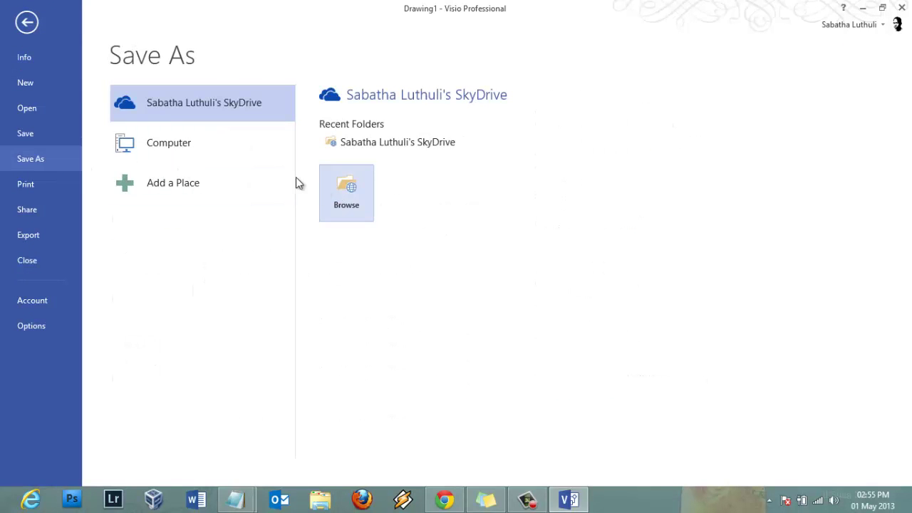
left_click(348, 198)
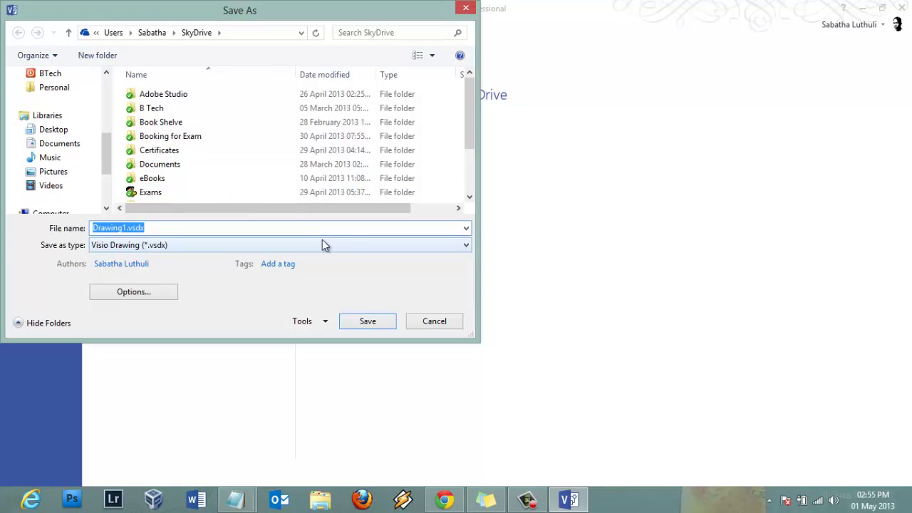
left_click(320, 245)
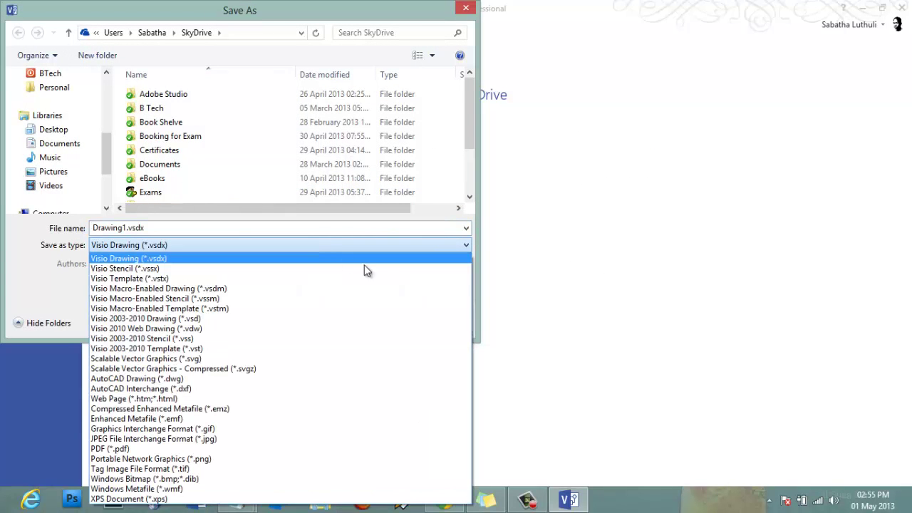
left_click(435, 240)
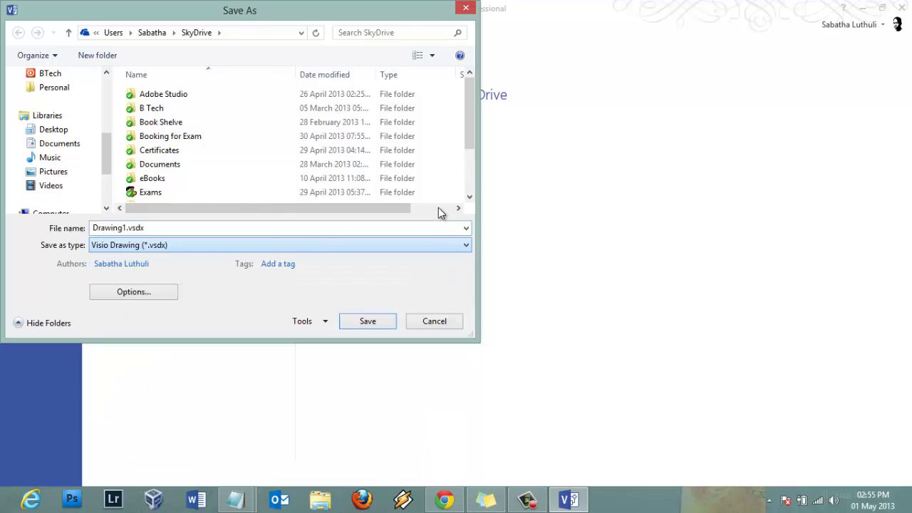
left_click(466, 8)
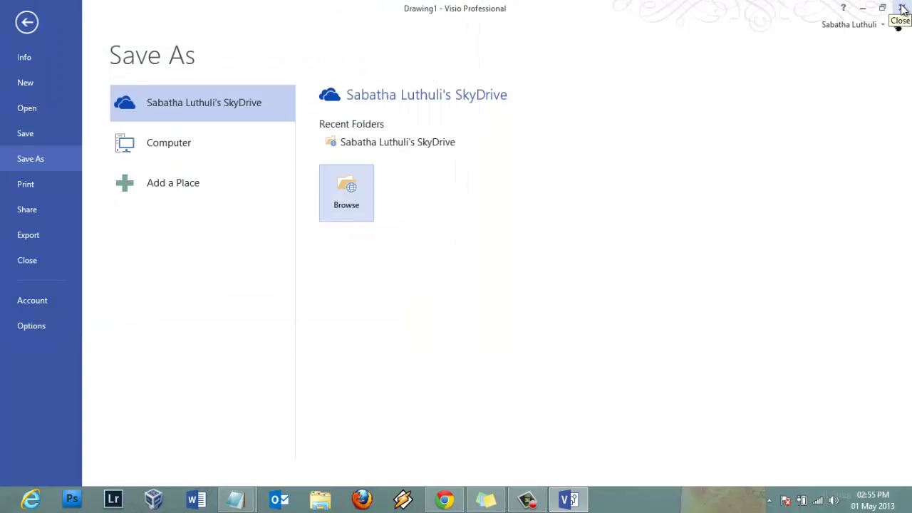
key("Escape")
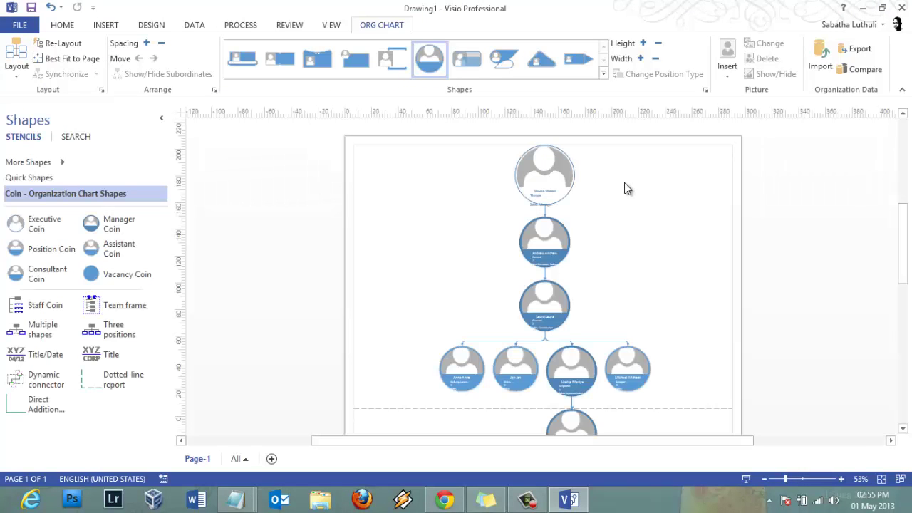
Close Visio and discard the unsaved organization chart drawing.
scroll(784, 196, "down", 3)
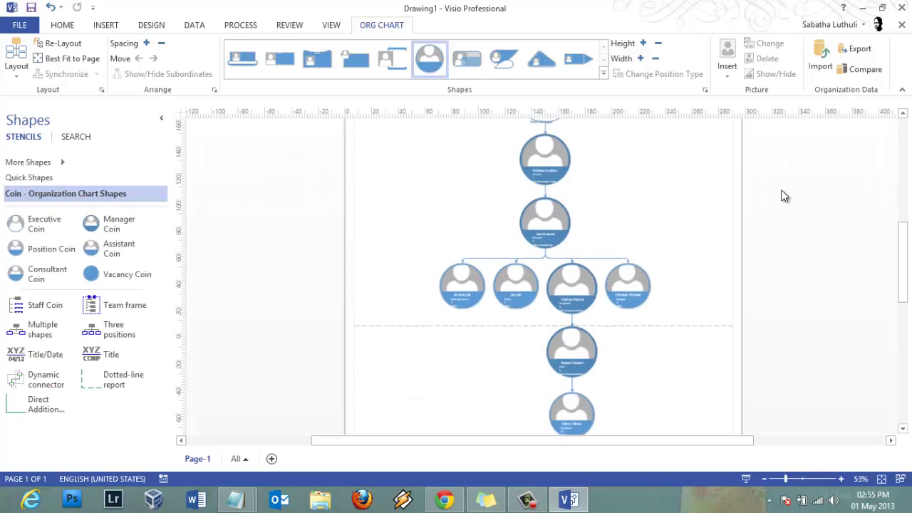
scroll(784, 196, "up", 3)
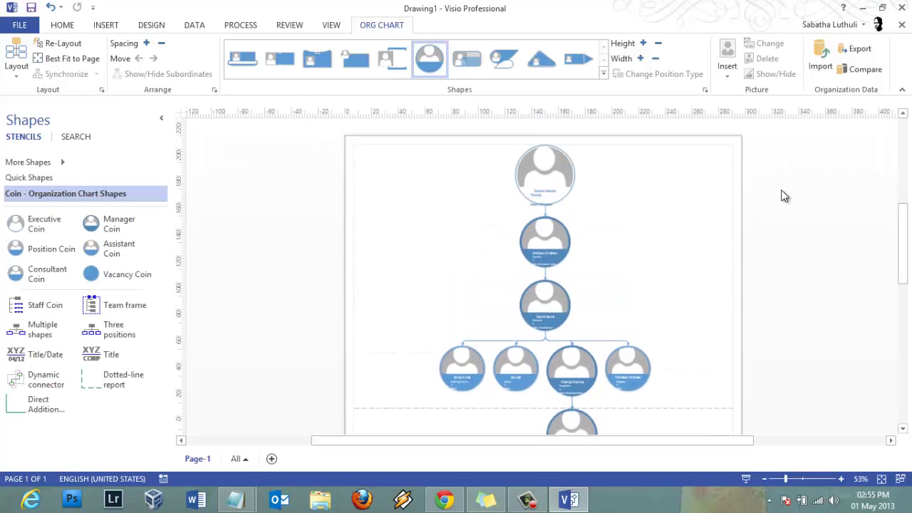
left_click(903, 7)
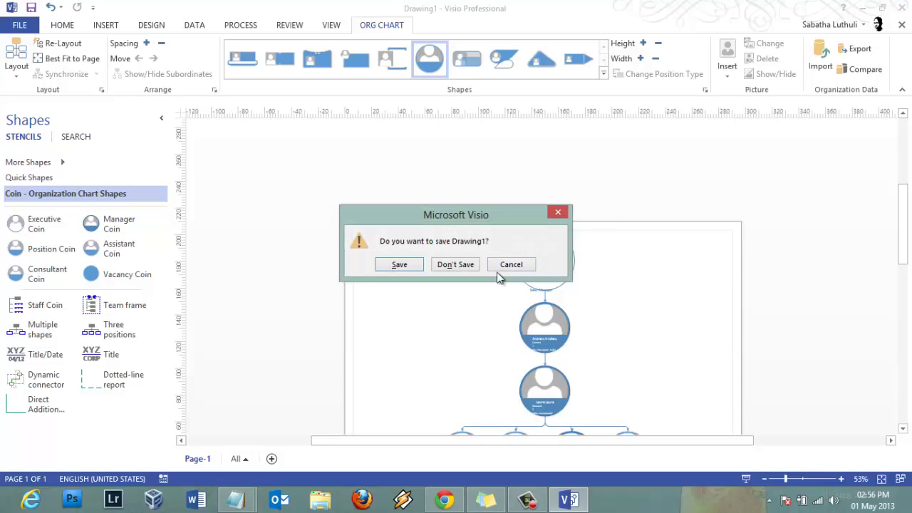
key("n")
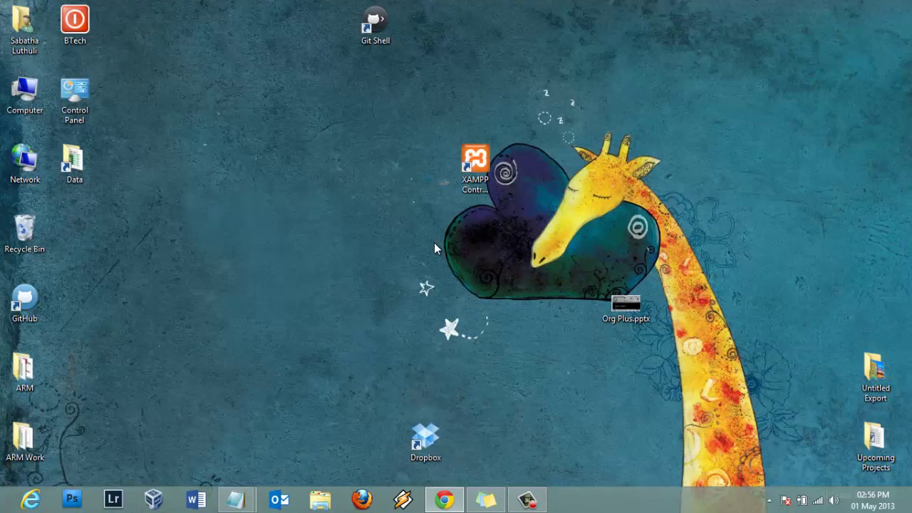
Search the installed apps for "org" and launch OrgPlus 9 with its blank chart.
key("super")
type("org")
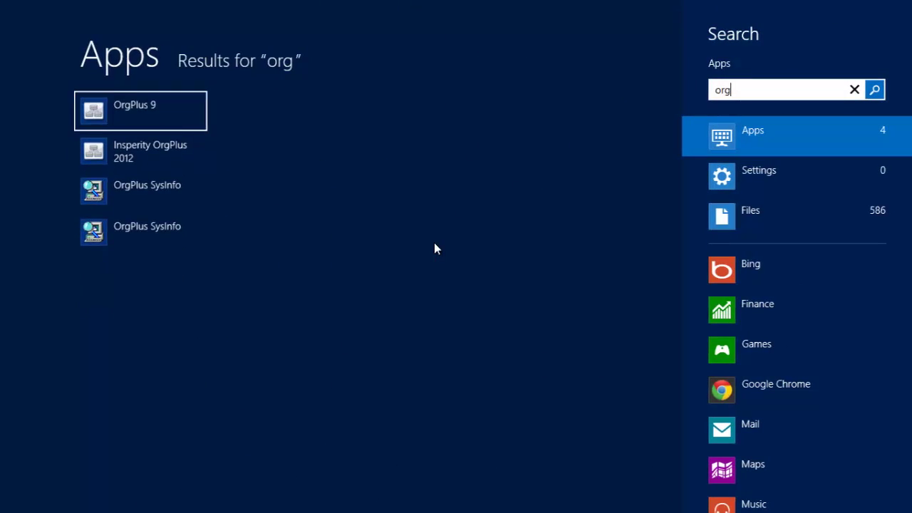
key("Return")
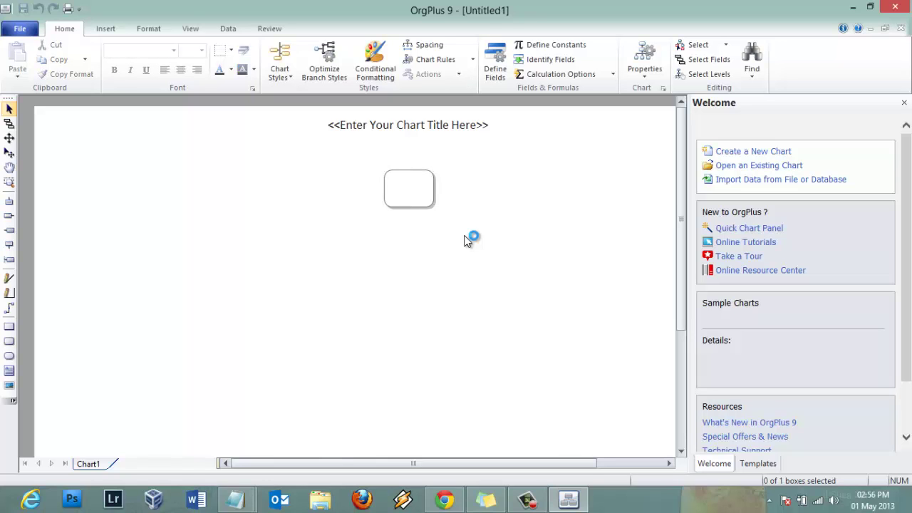
left_click_drag(515, 464, 600, 463)
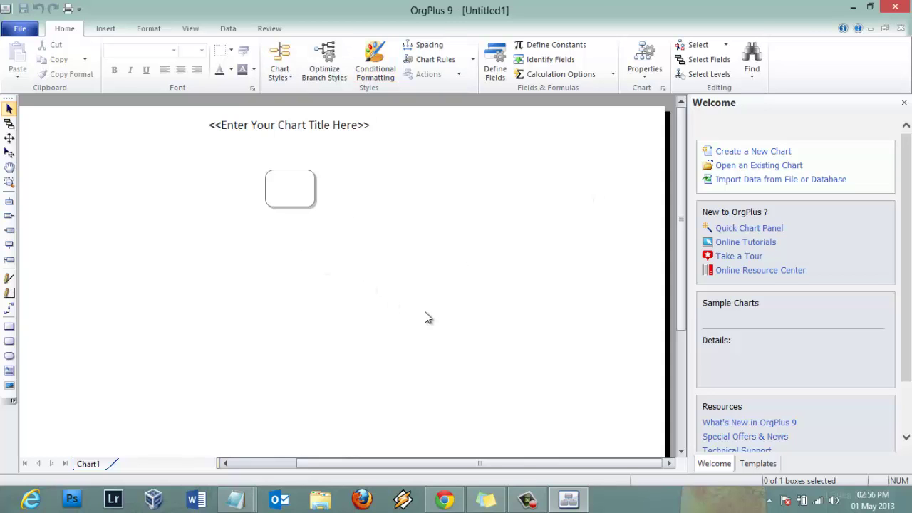
Start a data import from Employee Details.xlsx, using the Employee Details sheet with column names in the first row.
left_click(784, 184)
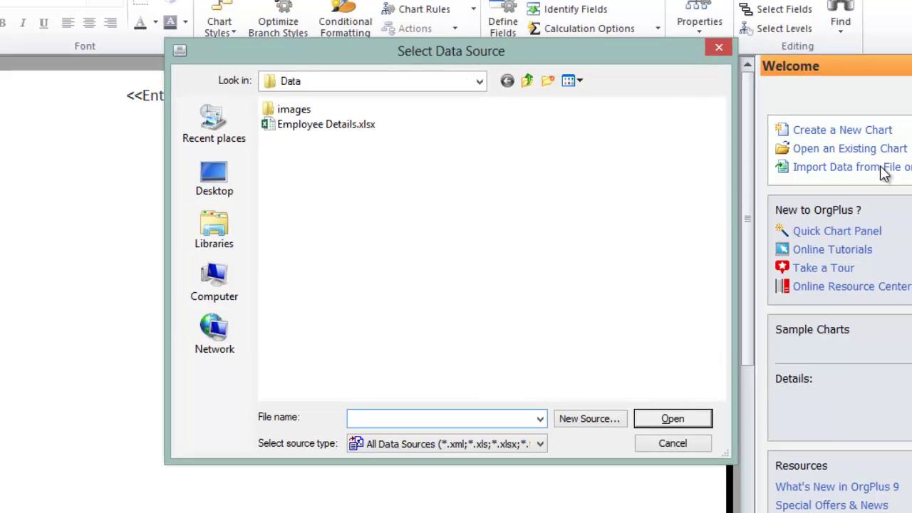
double_click(321, 126)
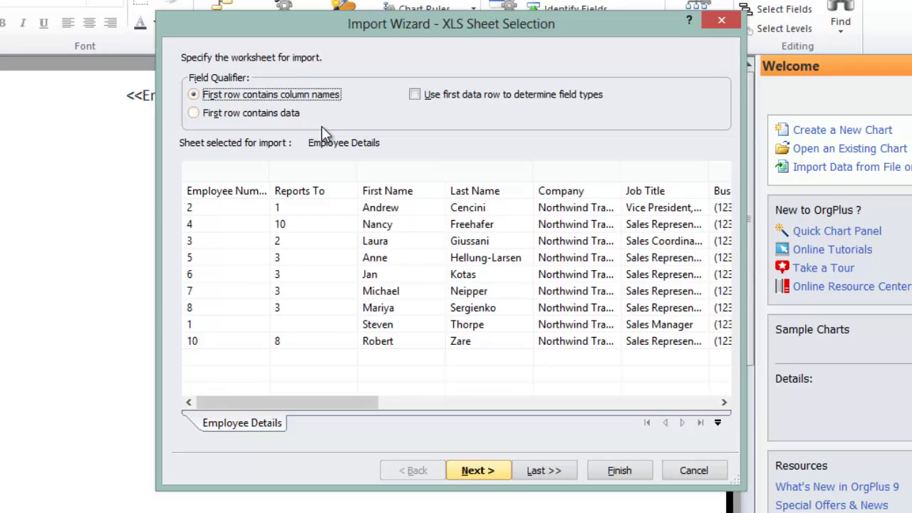
left_click_drag(310, 403, 187, 419)
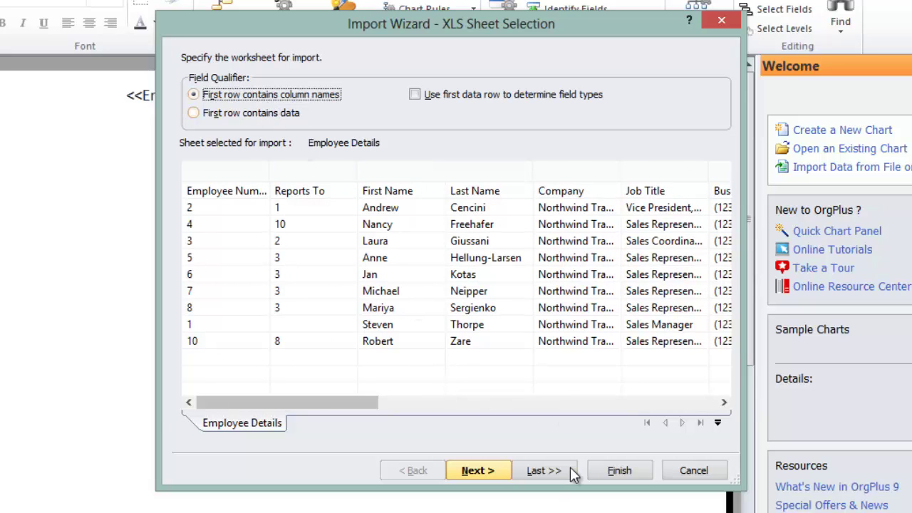
left_click(486, 471)
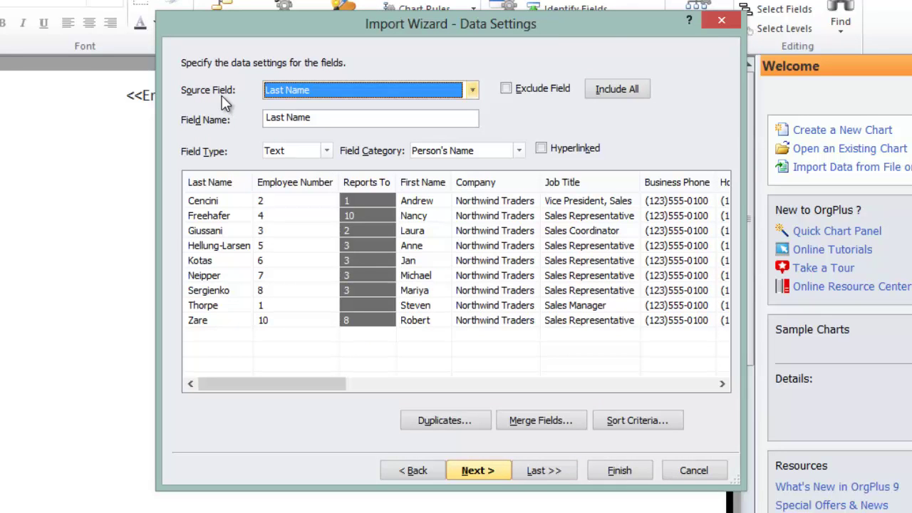
Choose First Name as the source field, keep its category as Person's Name, and accept the import's data settings.
left_click(287, 84)
left_click(287, 84)
left_click(288, 84)
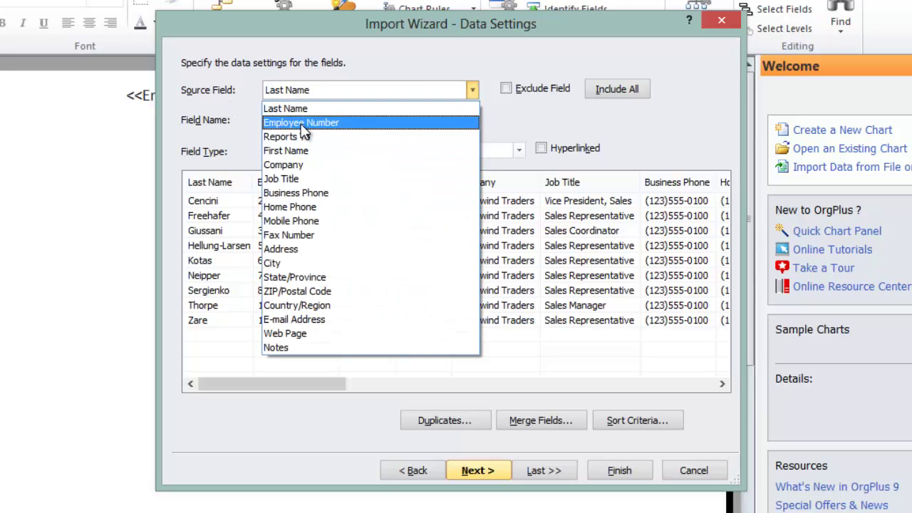
left_click(306, 151)
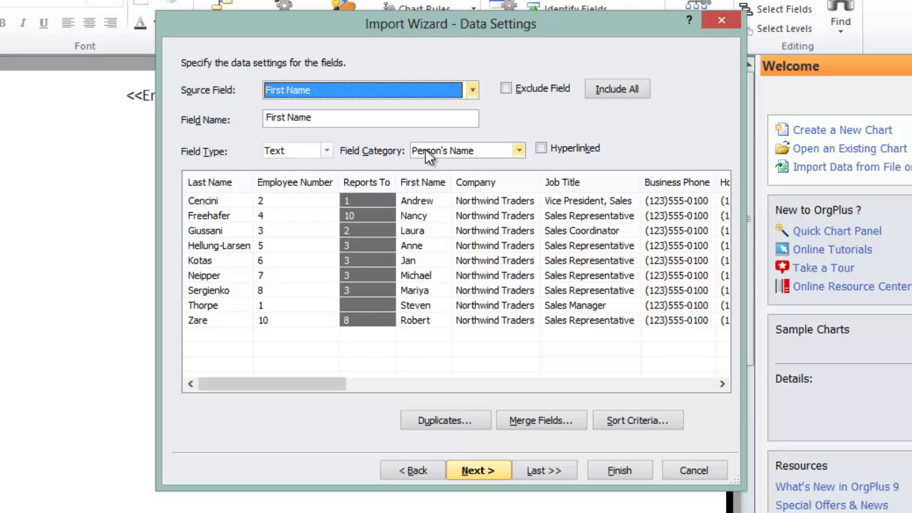
left_click(456, 152)
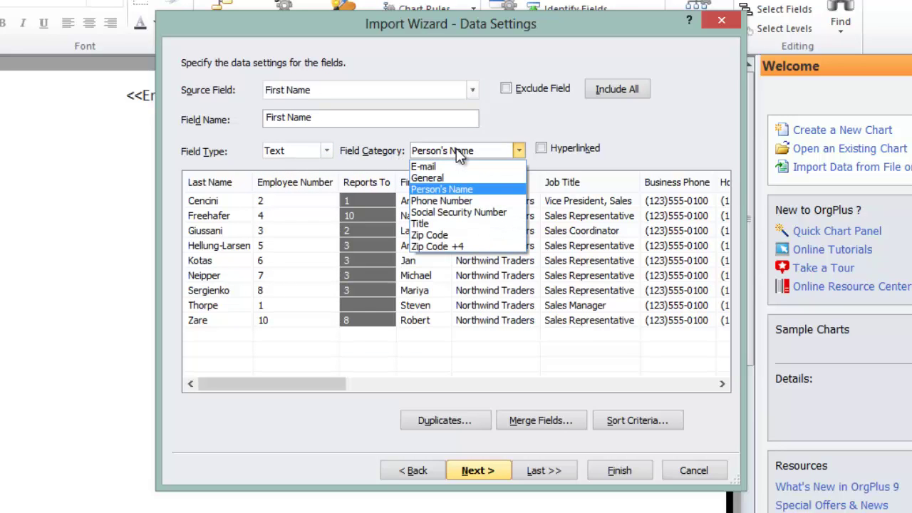
left_click(460, 154)
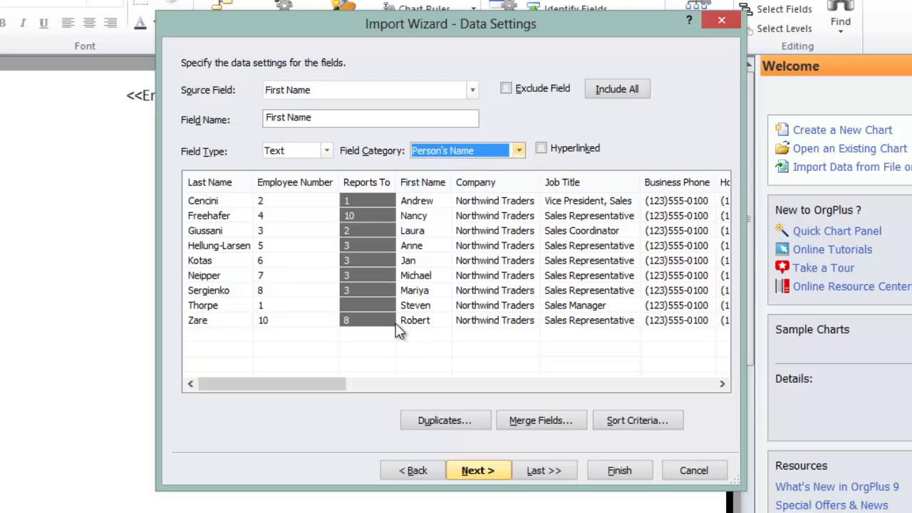
left_click(364, 342)
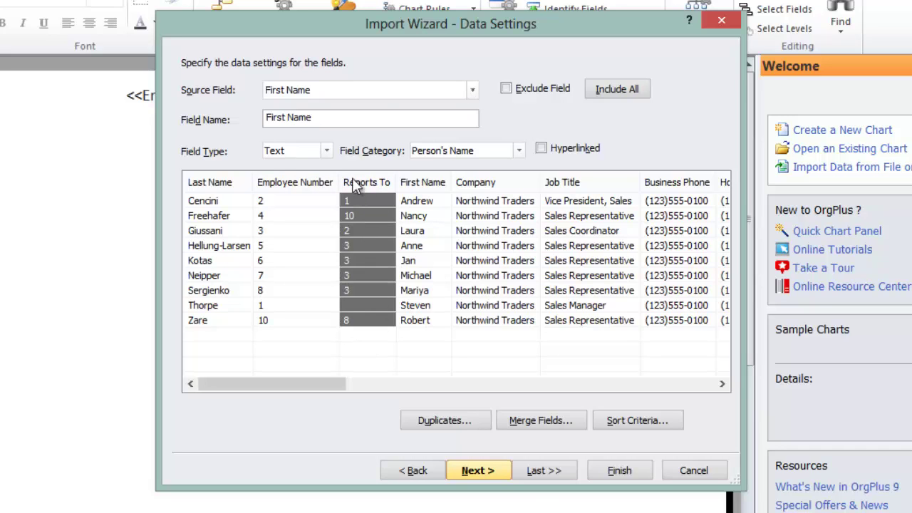
left_click(478, 472)
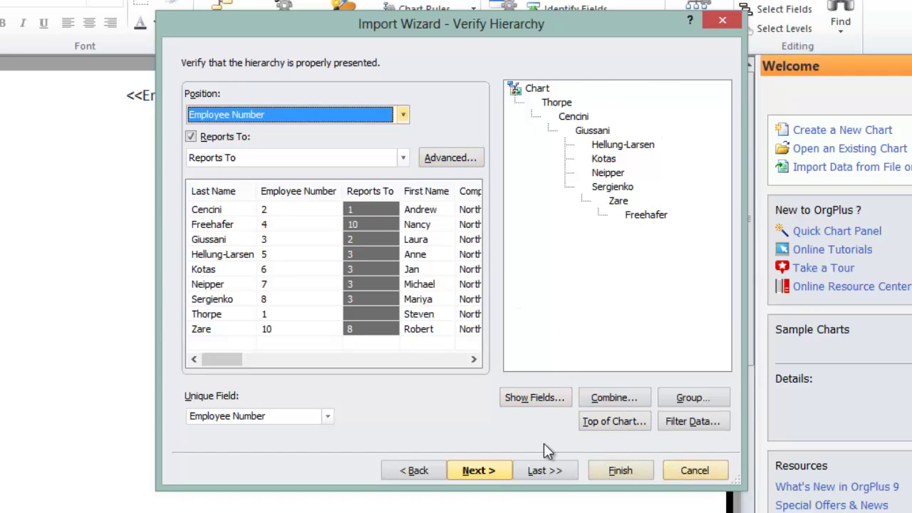
Check the hierarchy preview and accept Employee Number as the position field with Reports To defining the reporting lines.
left_click(287, 113)
left_click(250, 147)
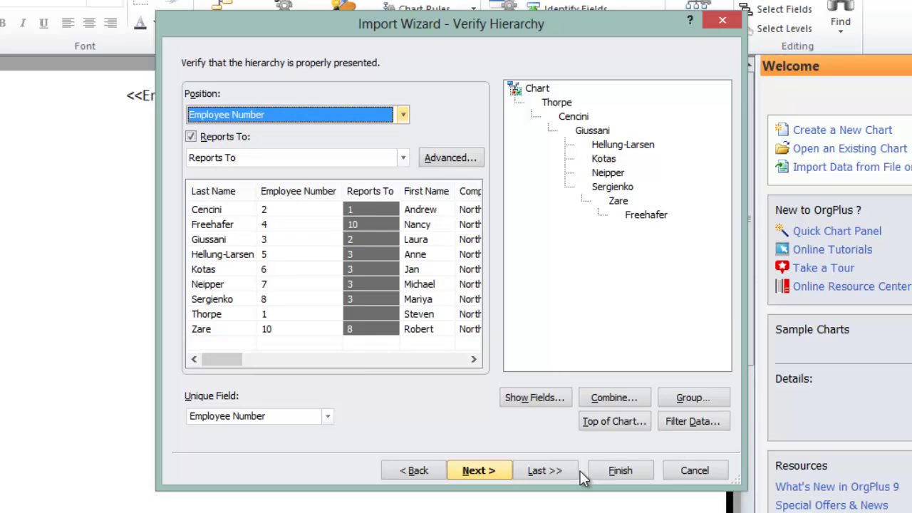
left_click(598, 134)
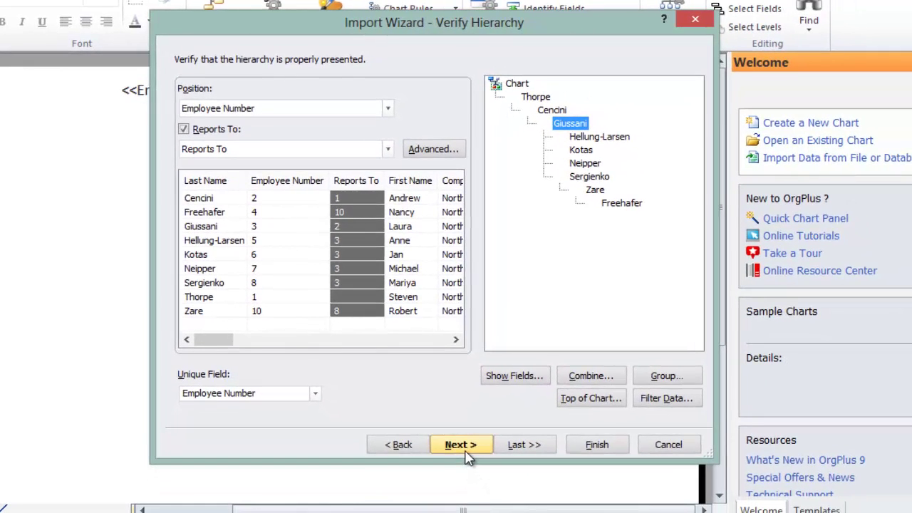
left_click(462, 446)
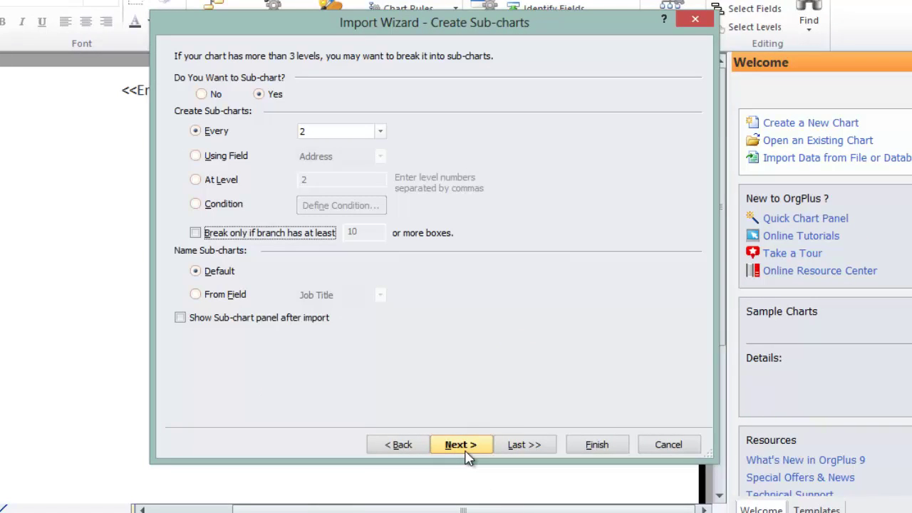
Keep sub-charts at every 2 levels with default names and accept the sub-chart settings.
left_click(342, 131)
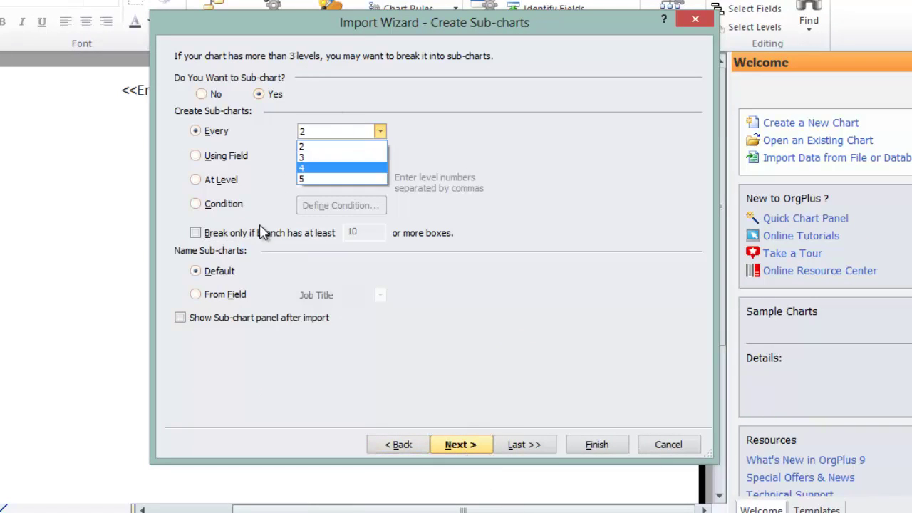
left_click(514, 378)
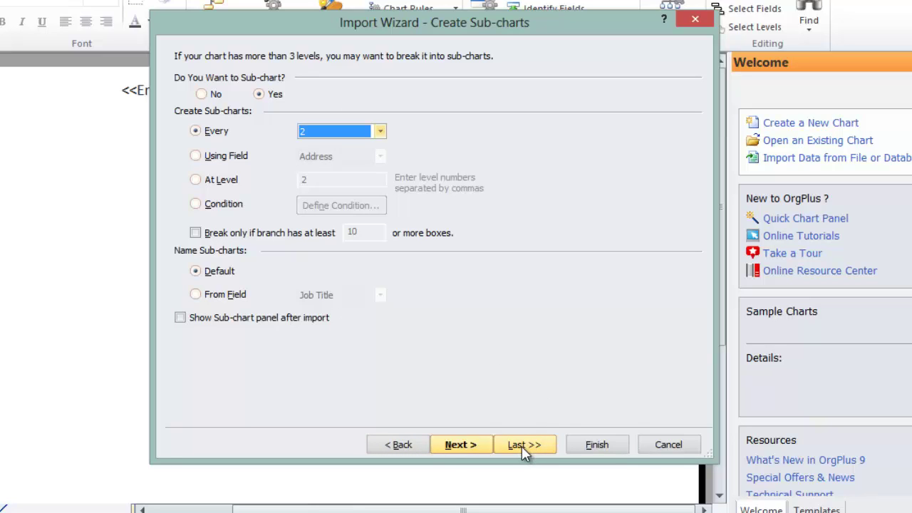
left_click(466, 445)
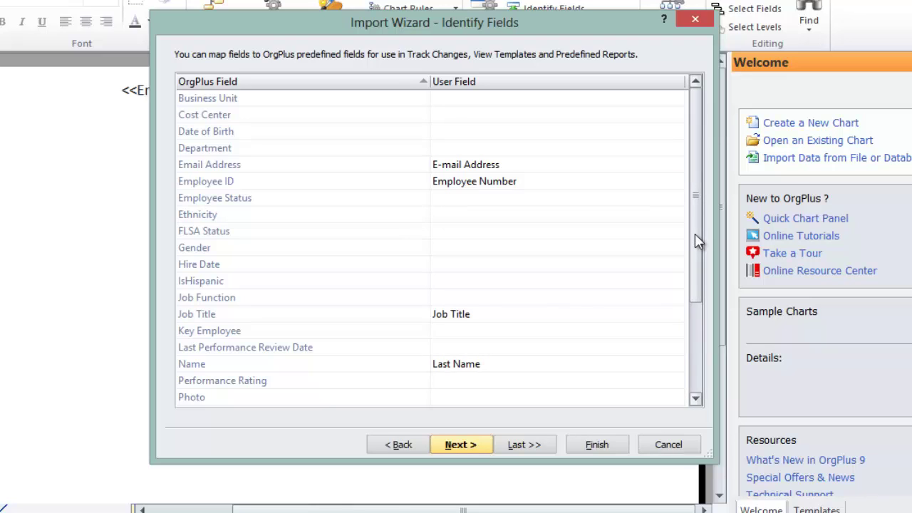
Map the predefined Name field to First Name and review the mappings of the other OrgPlus fields.
left_click_drag(698, 241, 700, 312)
left_click(446, 261)
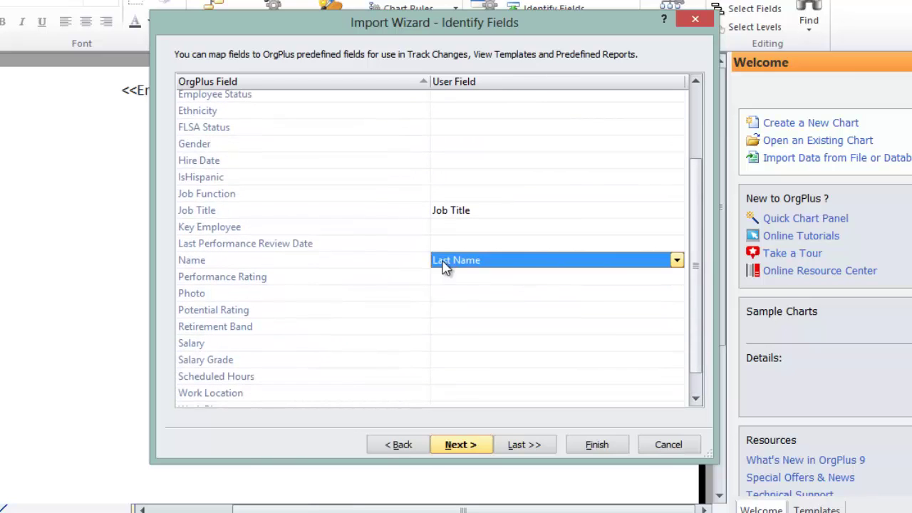
left_click(677, 261)
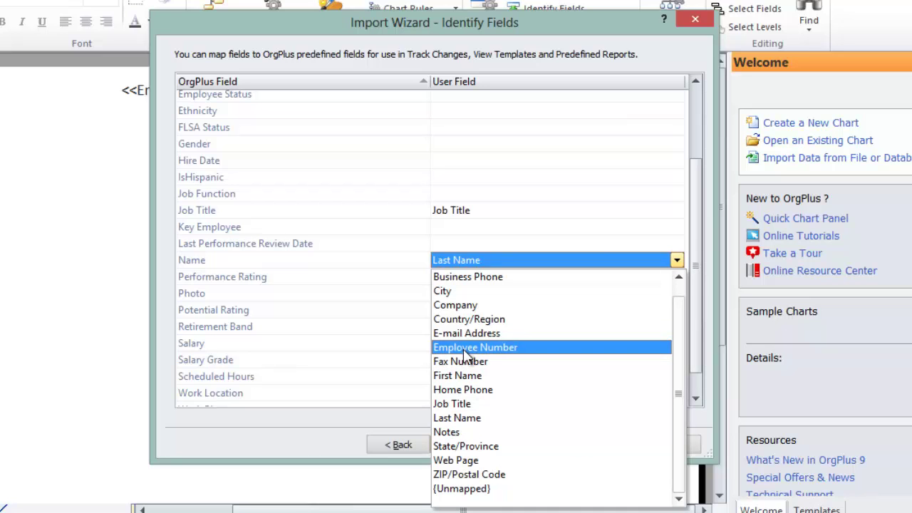
left_click(458, 375)
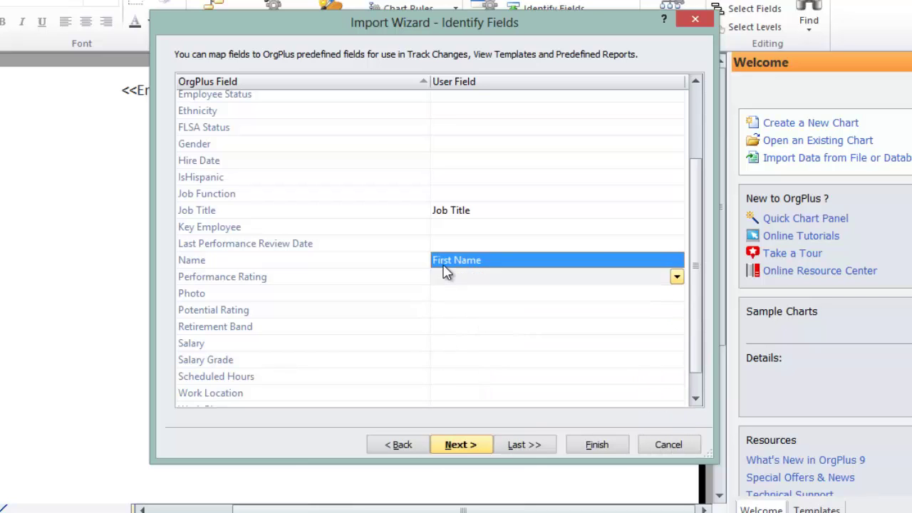
left_click(371, 292)
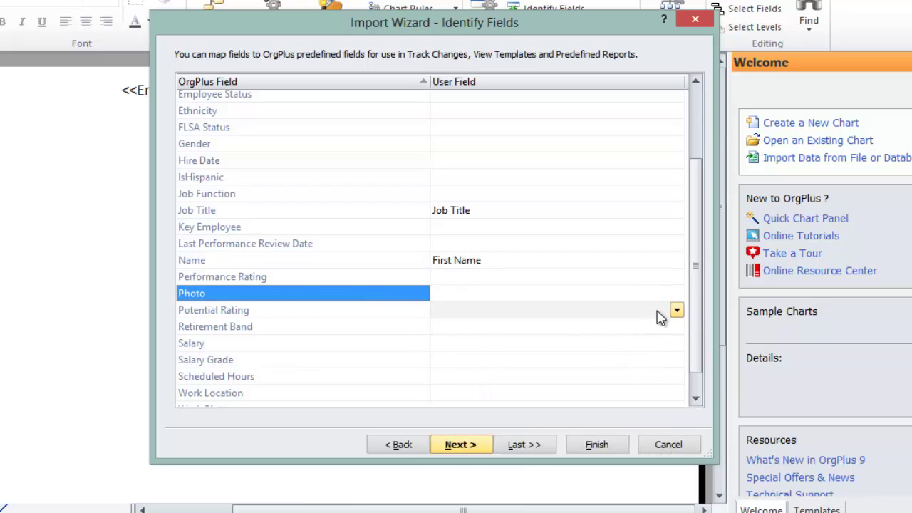
scroll(696, 328, "down", 1)
scroll(697, 271, "up", 3)
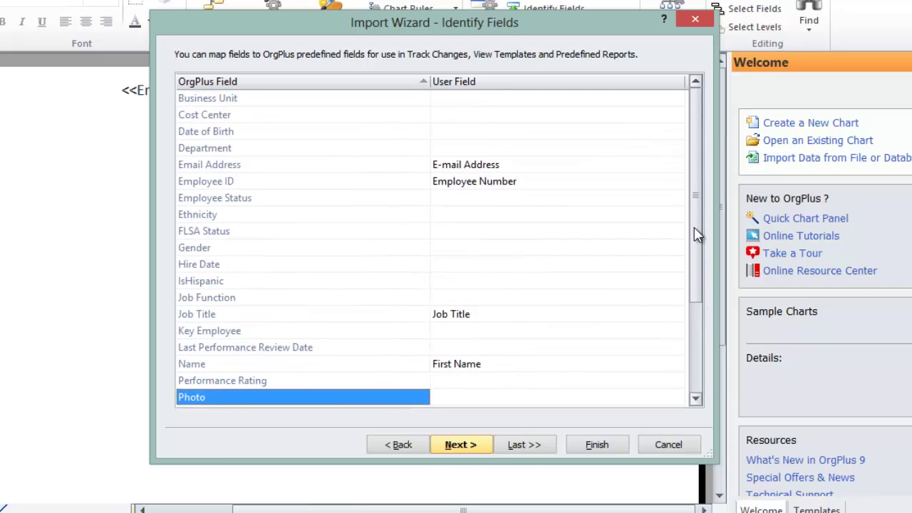
left_click(254, 171)
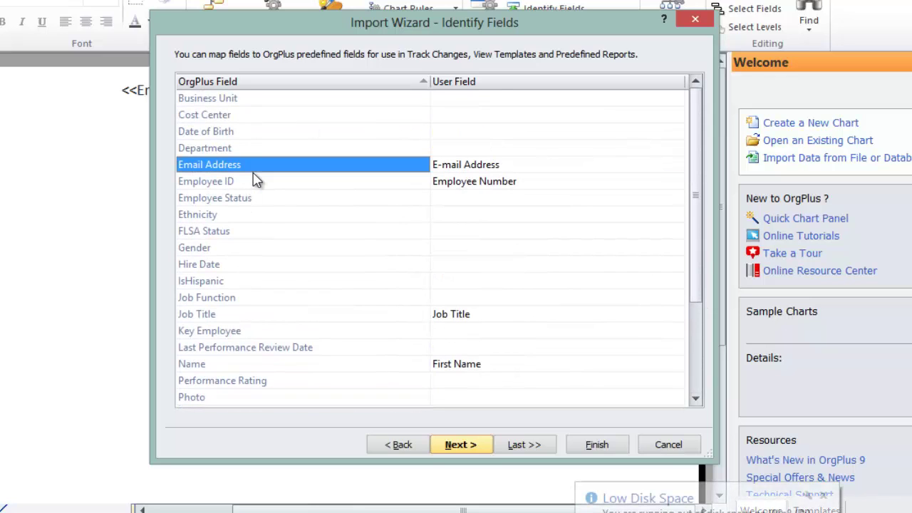
Review the Employee ID and Job Title mappings, leave Hire Date unmapped, and accept the predefined field mappings.
left_click(257, 182)
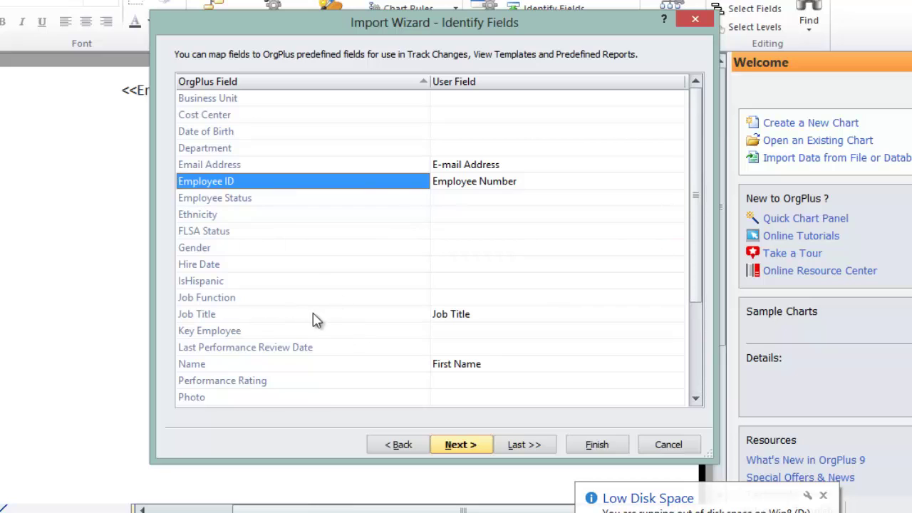
left_click(516, 299)
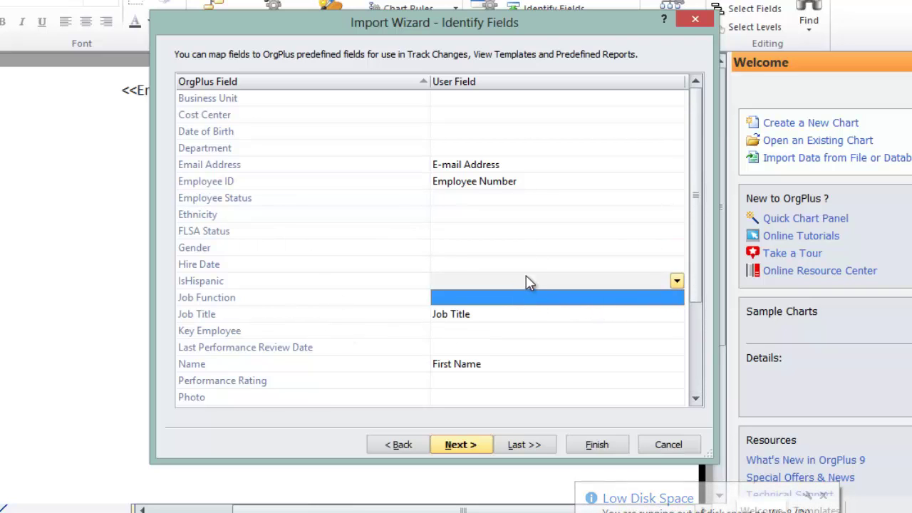
left_click(534, 264)
left_click(670, 266)
left_click(666, 270)
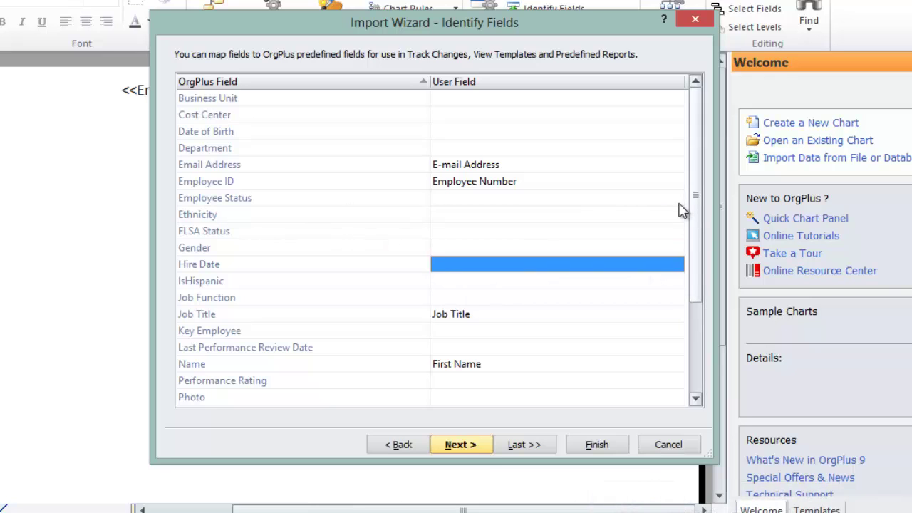
left_click(470, 448)
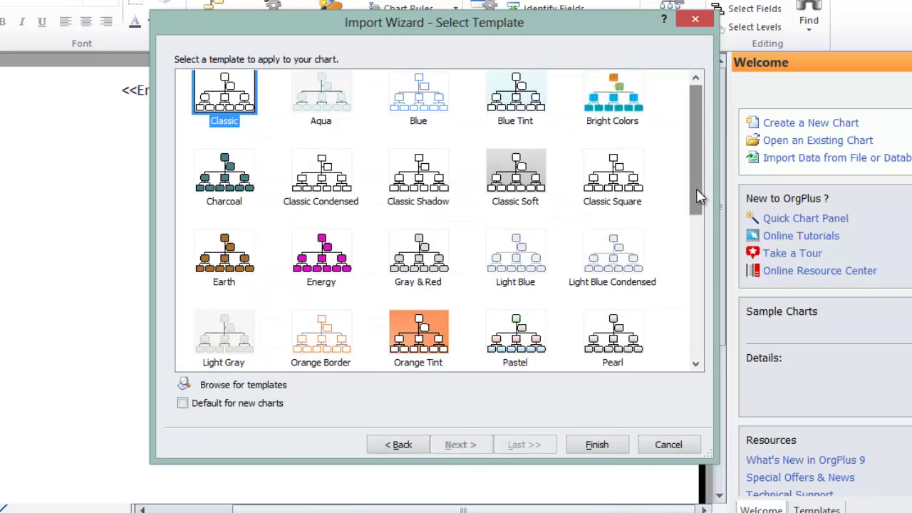
Apply the Bright Colors template to the chart and complete the import.
left_click_drag(696, 188, 692, 143)
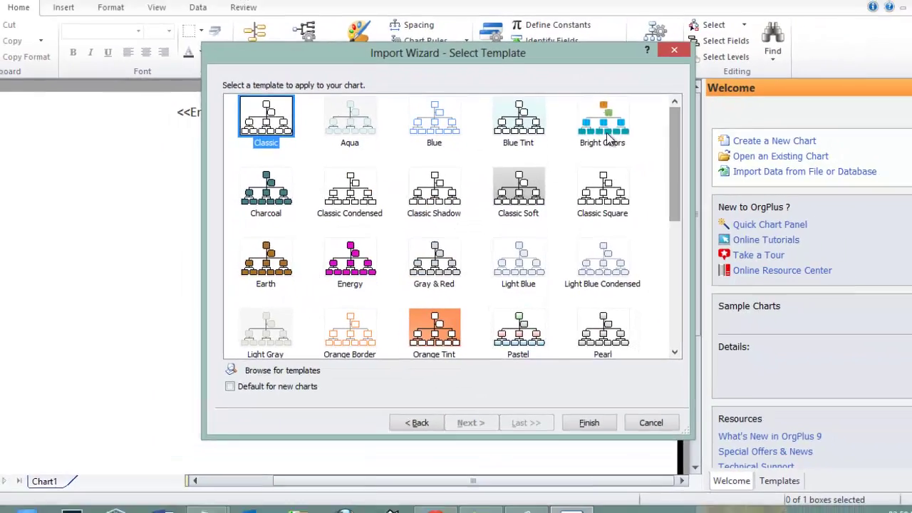
left_click(609, 139)
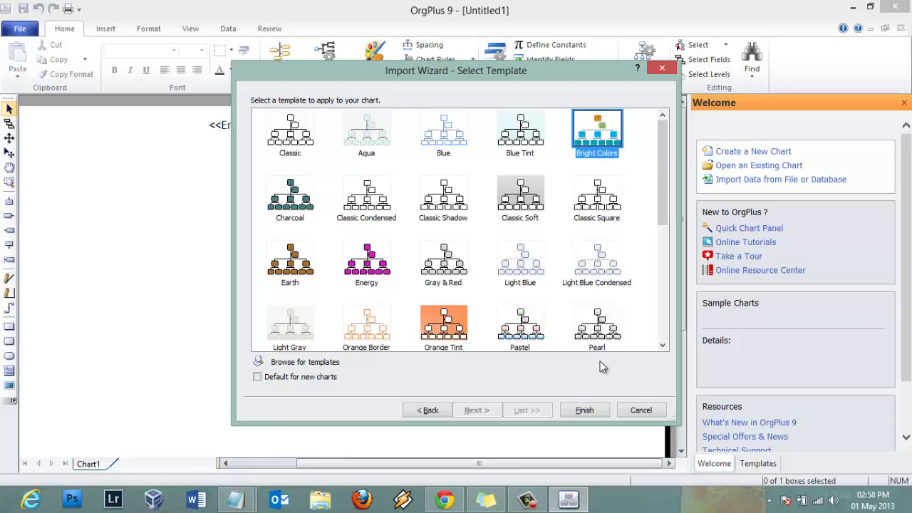
left_click(586, 411)
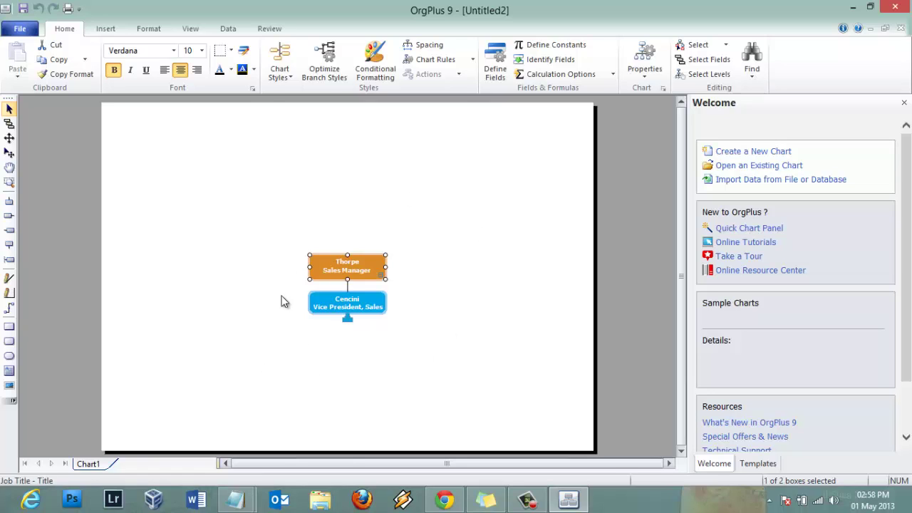
Examine the imported chart's reporting levels by moving down and back up through its linked sub-charts.
left_click(348, 319)
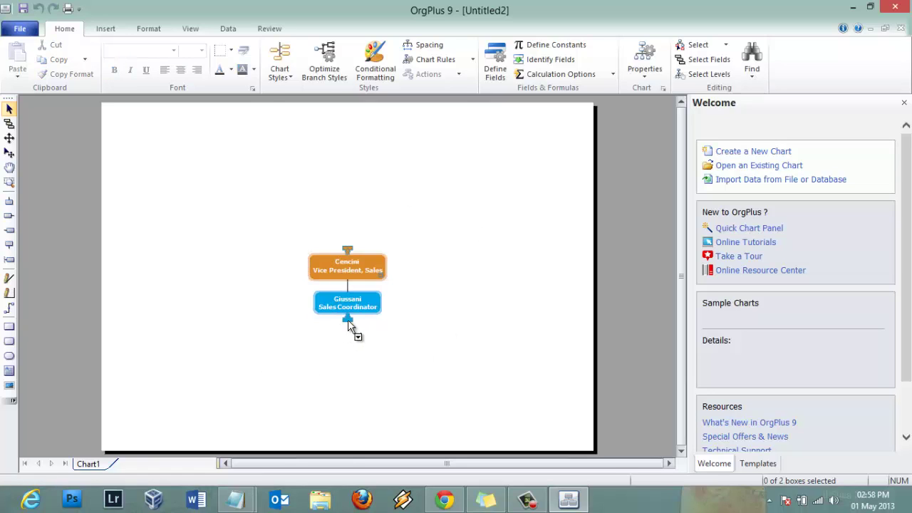
left_click(348, 320)
left_click(471, 319)
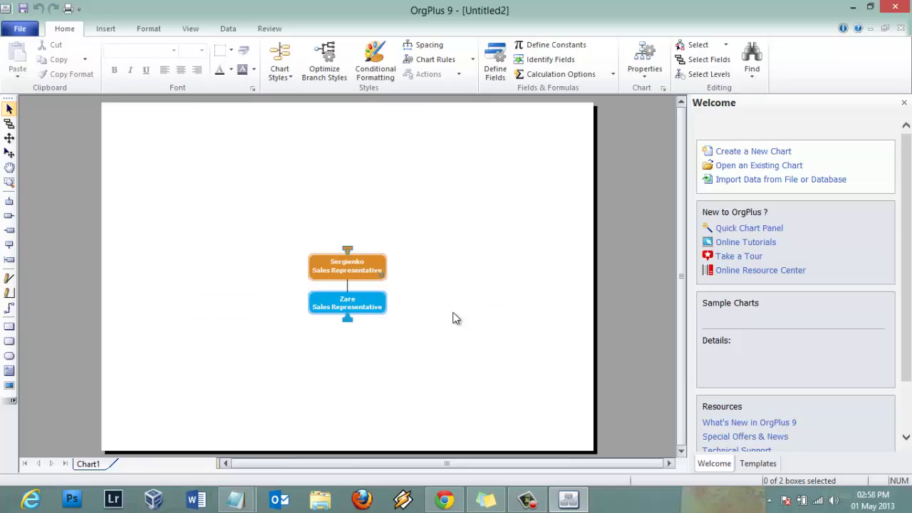
left_click(349, 249)
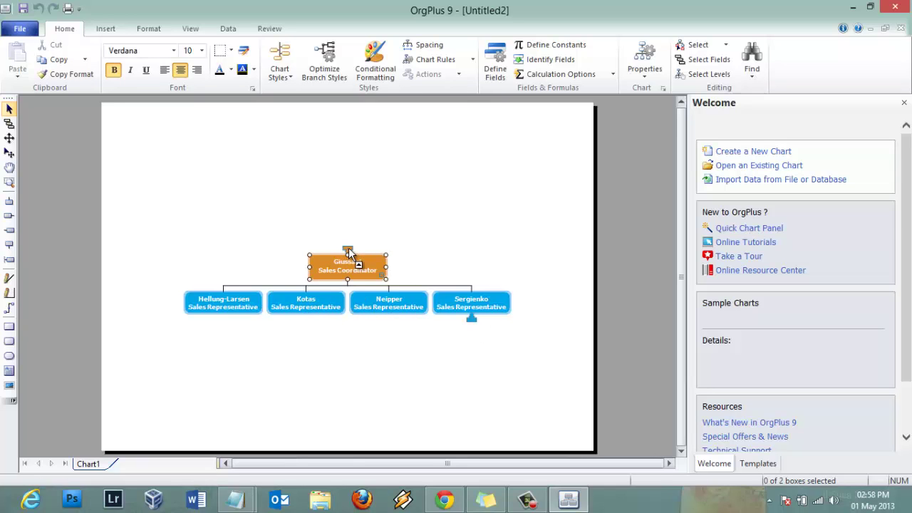
left_click(349, 249)
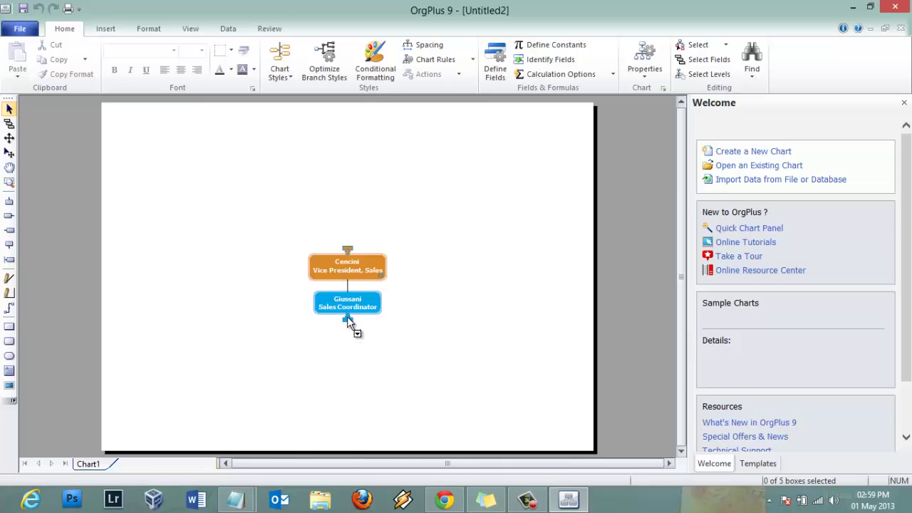
left_click(347, 317)
left_click(471, 316)
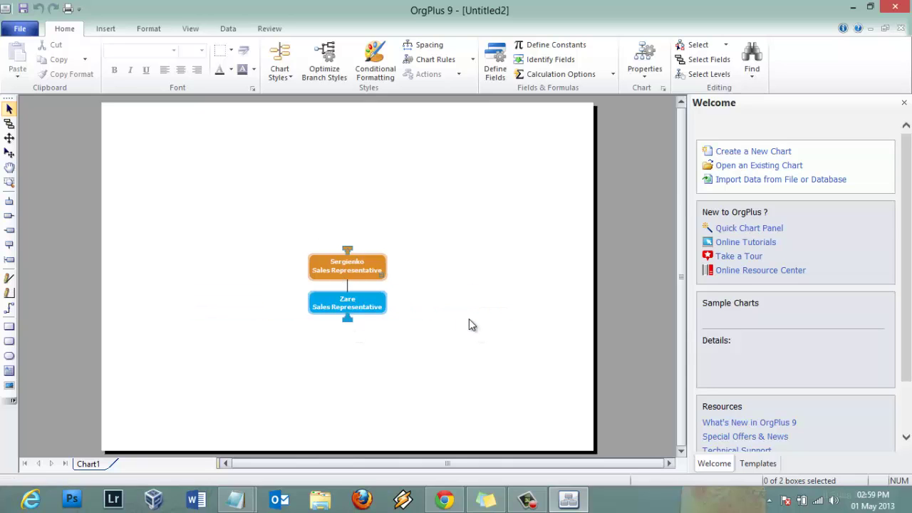
Start publishing the chart to PDF with navigation arrows included, and accept the publishing options.
left_click(20, 29)
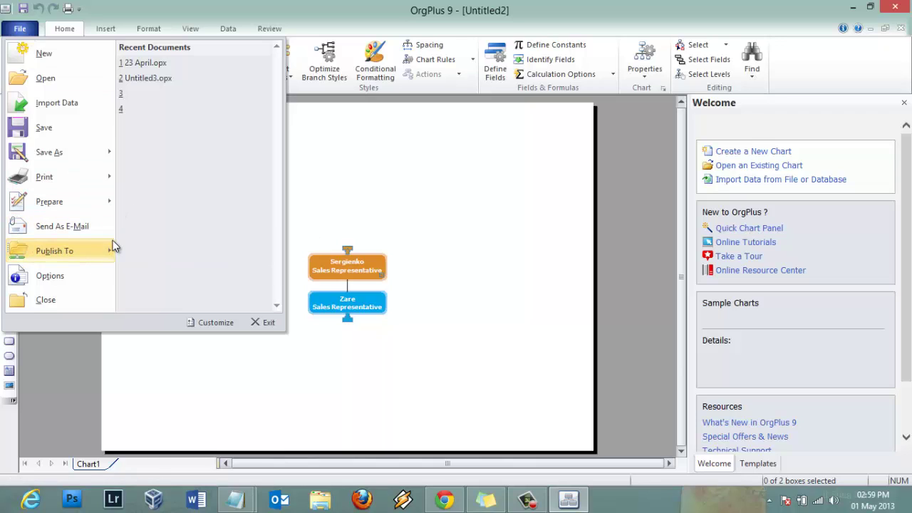
mouse_move(110, 253)
left_click(153, 99)
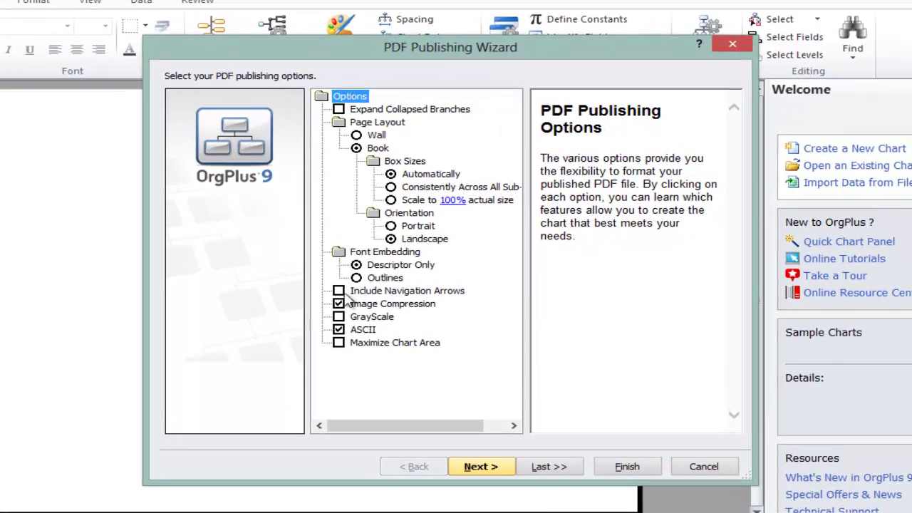
left_click(337, 291)
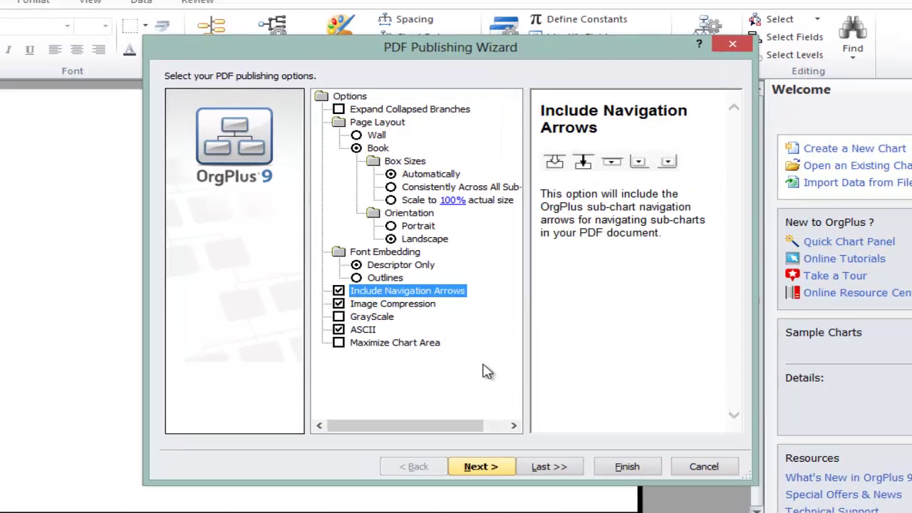
left_click(481, 467)
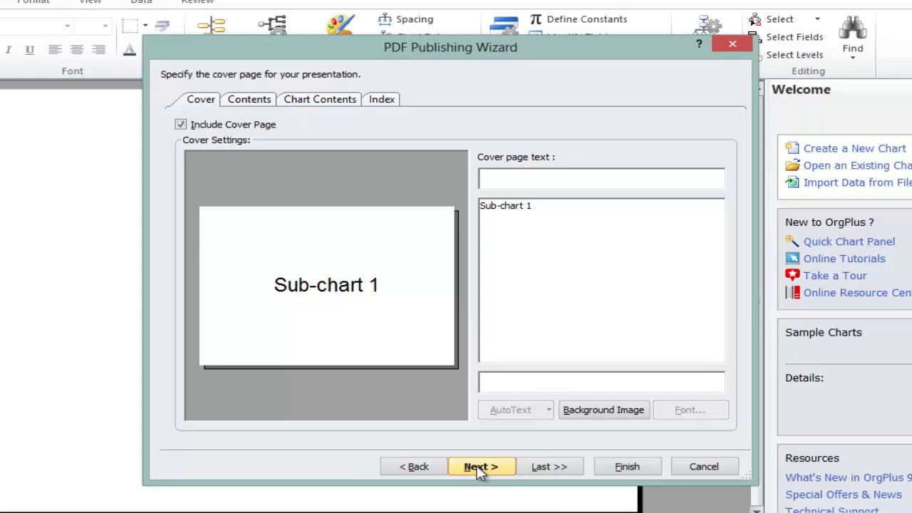
Set the cover page's main text to "name of the company" and its heading to "Company XYZ".
left_click(559, 212)
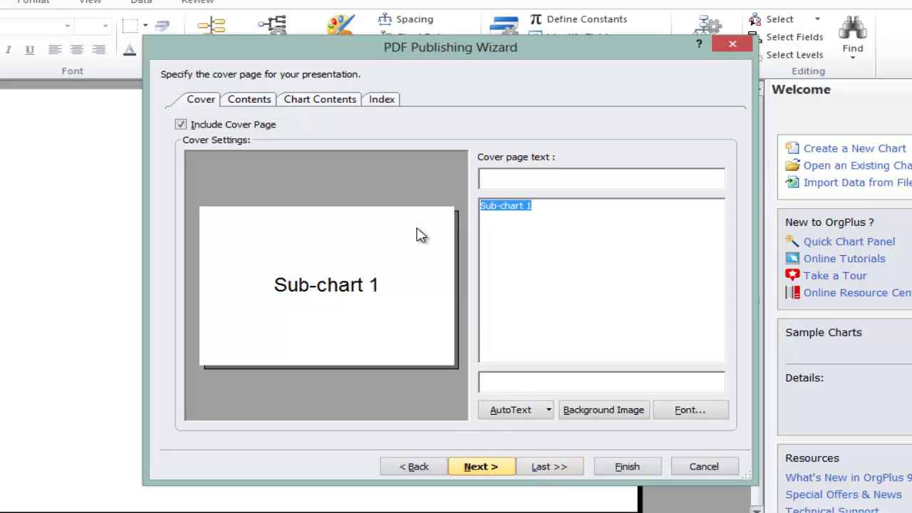
type("name of ")
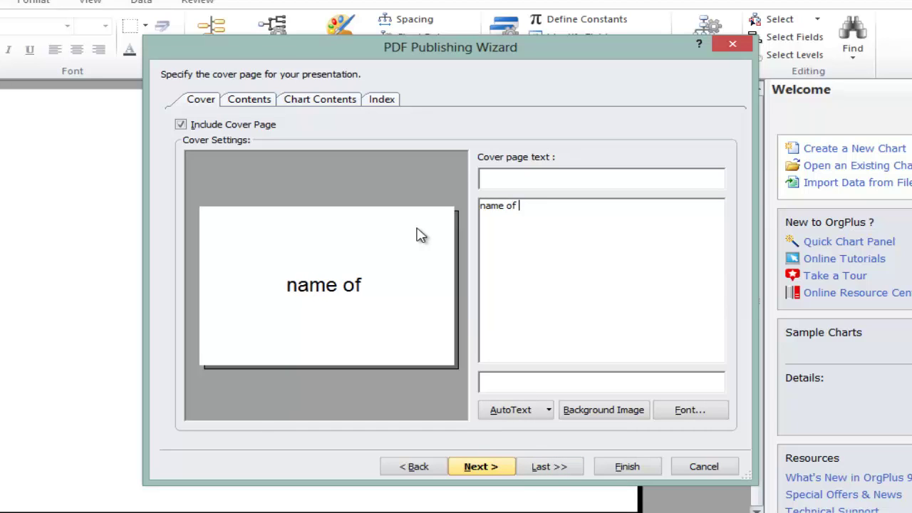
type("the company")
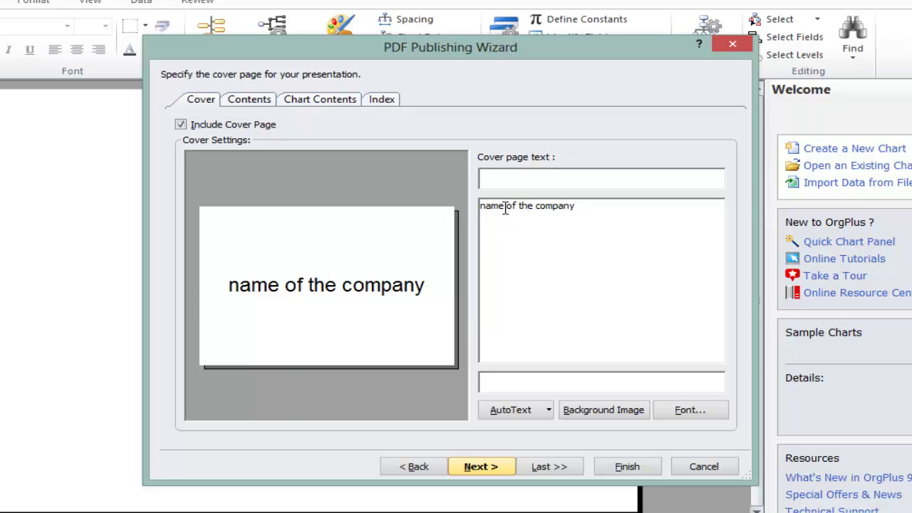
left_click(511, 186)
type("Compa")
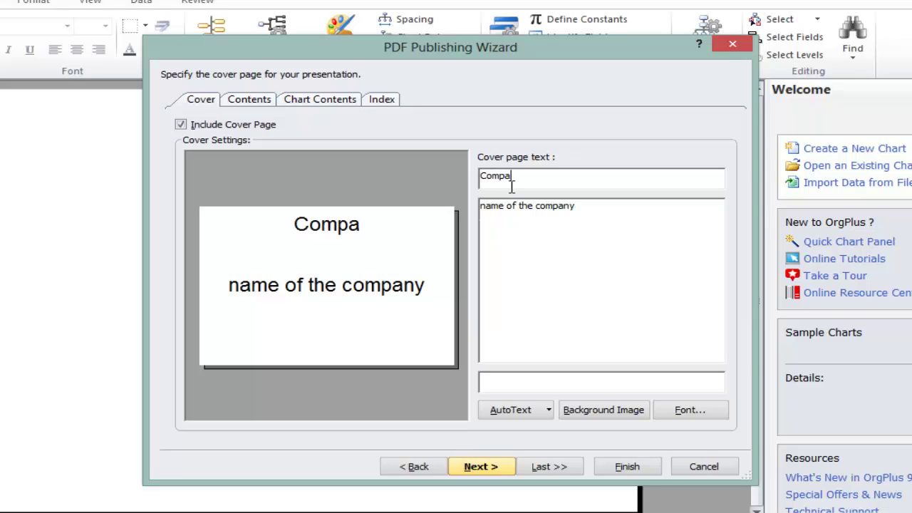
type("ny XYZ")
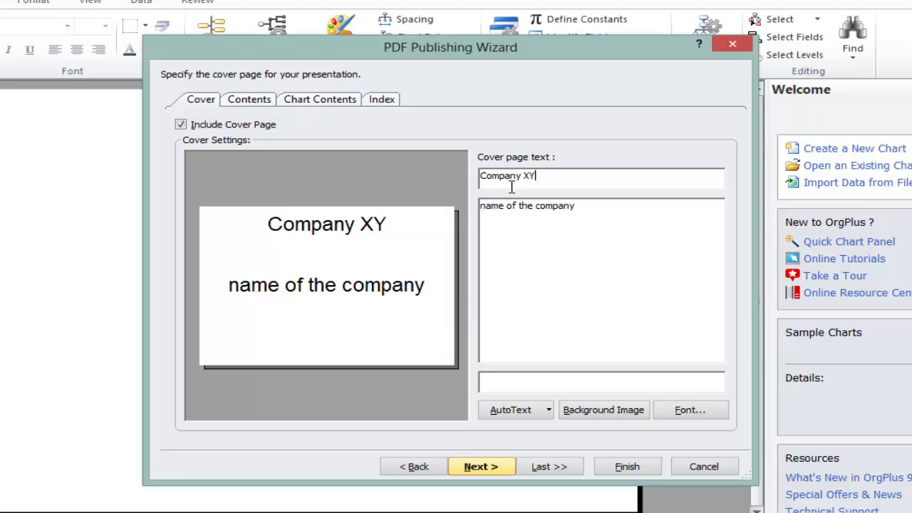
Check the output settings, return to the publishing options, and publish the chart as Sub-chart 1.pdf.
left_click(548, 467)
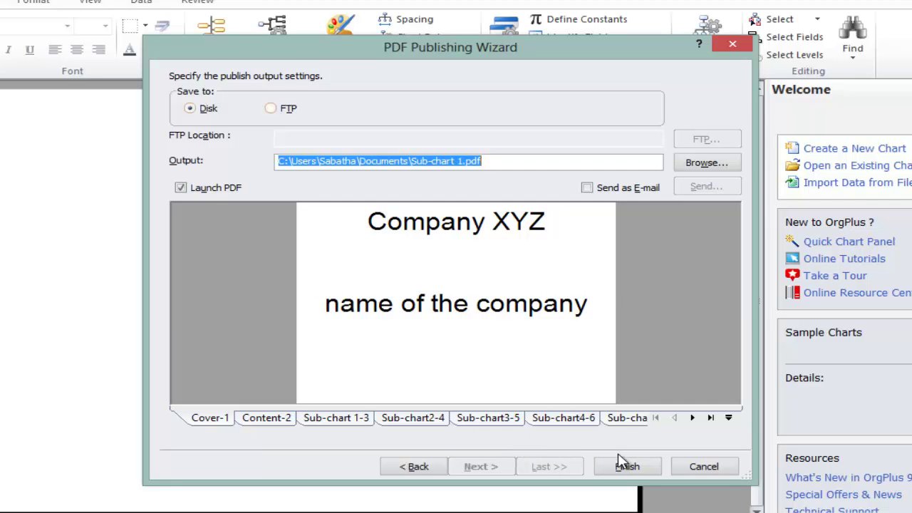
left_click(431, 470)
left_click(436, 472)
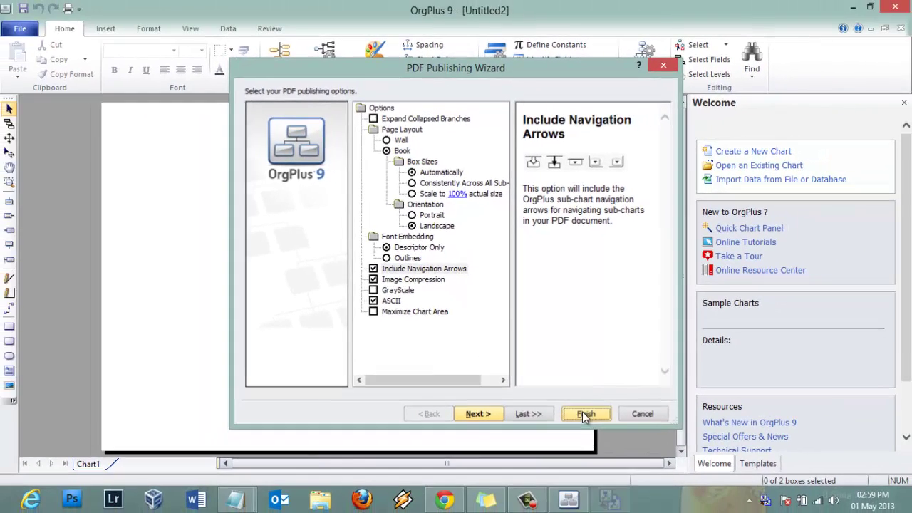
left_click(625, 466)
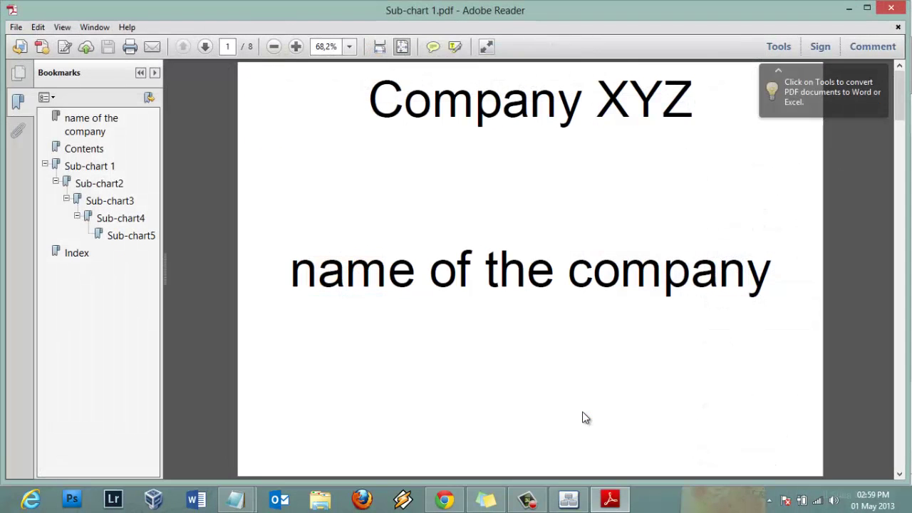
Examine the published PDF's contents, sub-chart pages and index, following the navigation arrows up and down between the sub-charts.
scroll(496, 359, "down", 2)
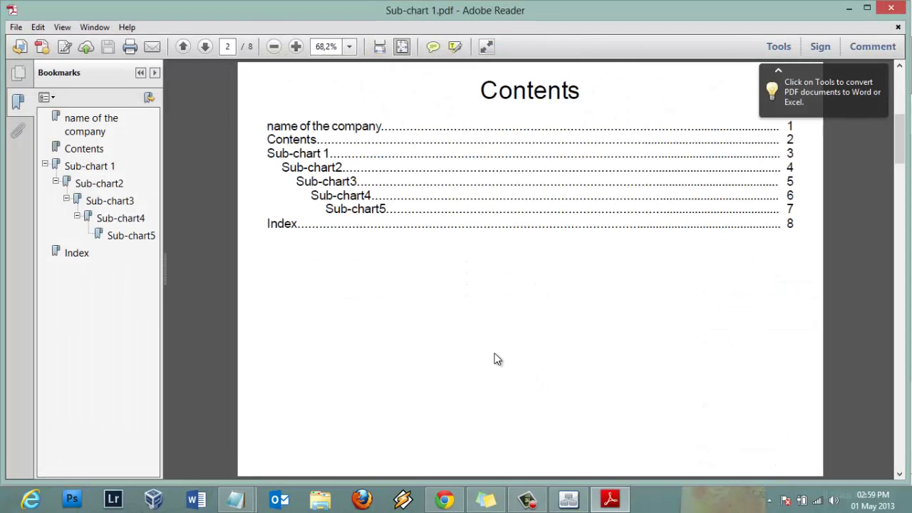
left_click(529, 314)
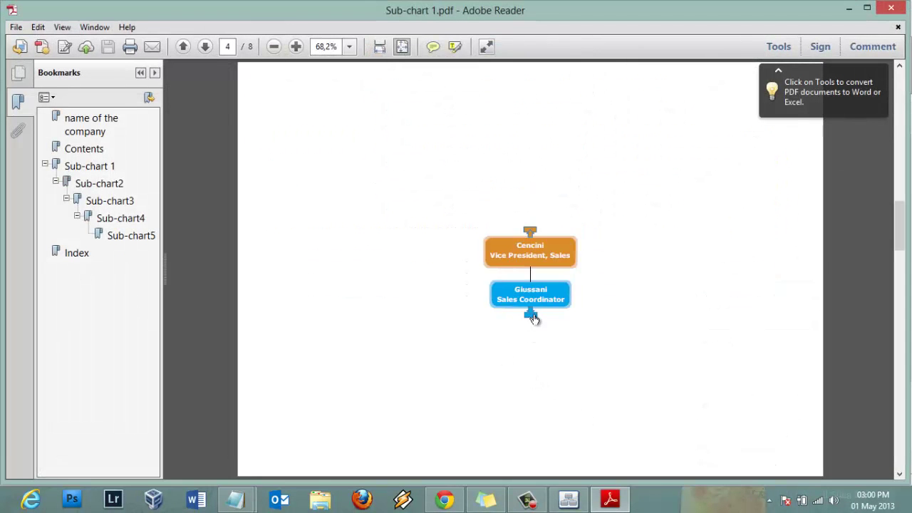
left_click(532, 315)
left_click(530, 234)
left_click(530, 230)
left_click(529, 314)
left_click(529, 314)
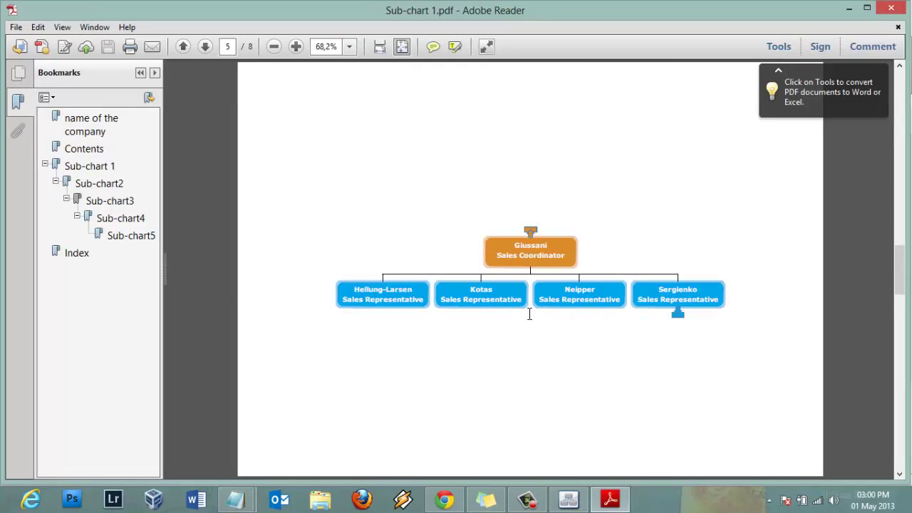
left_click(531, 233)
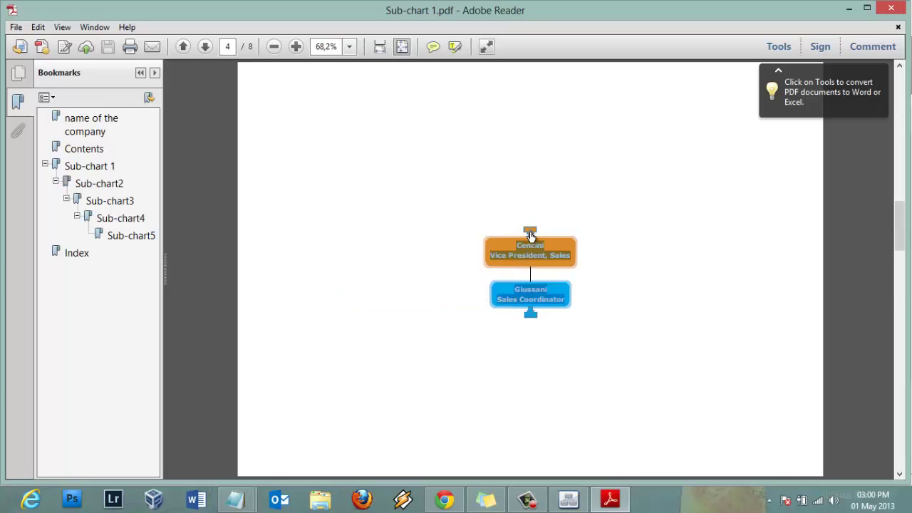
left_click(530, 230)
left_click(530, 314)
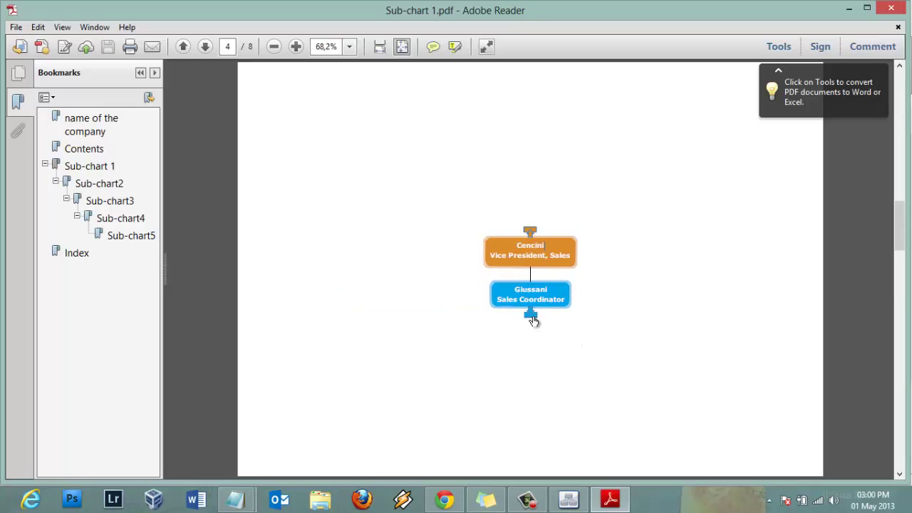
left_click(530, 314)
left_click(678, 313)
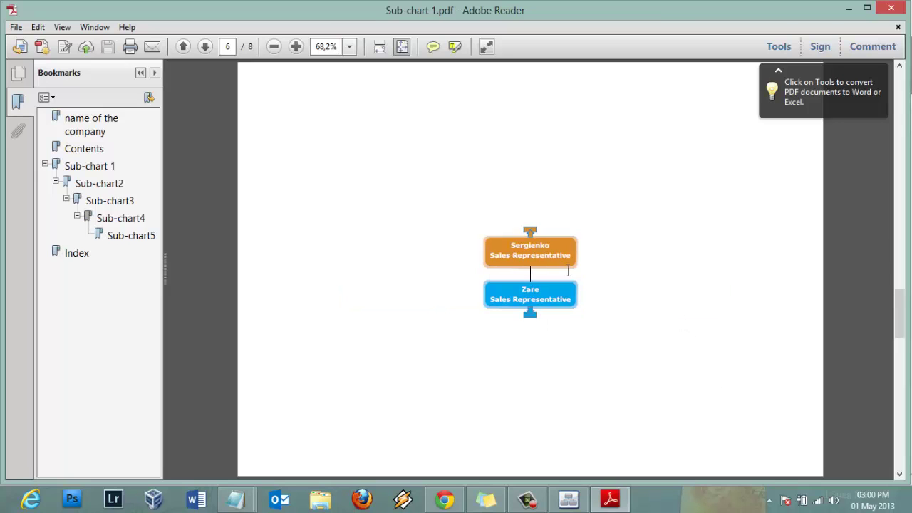
left_click(528, 232)
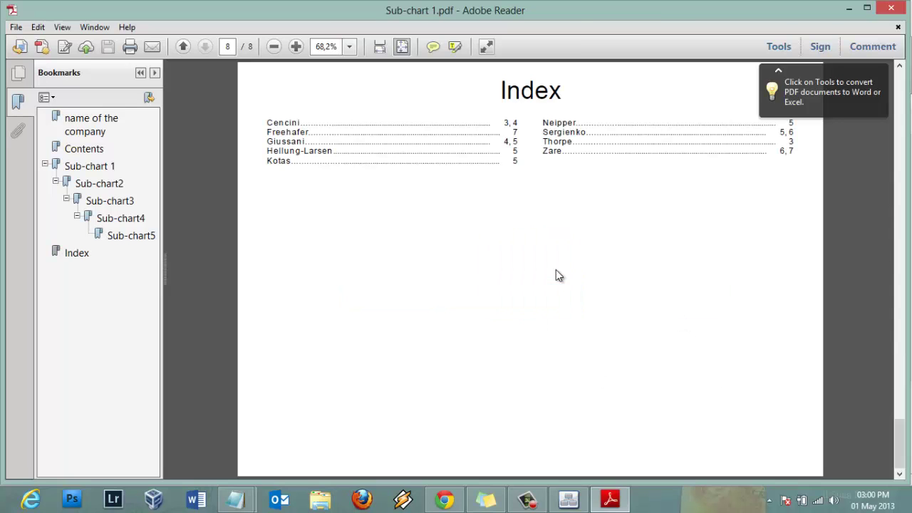